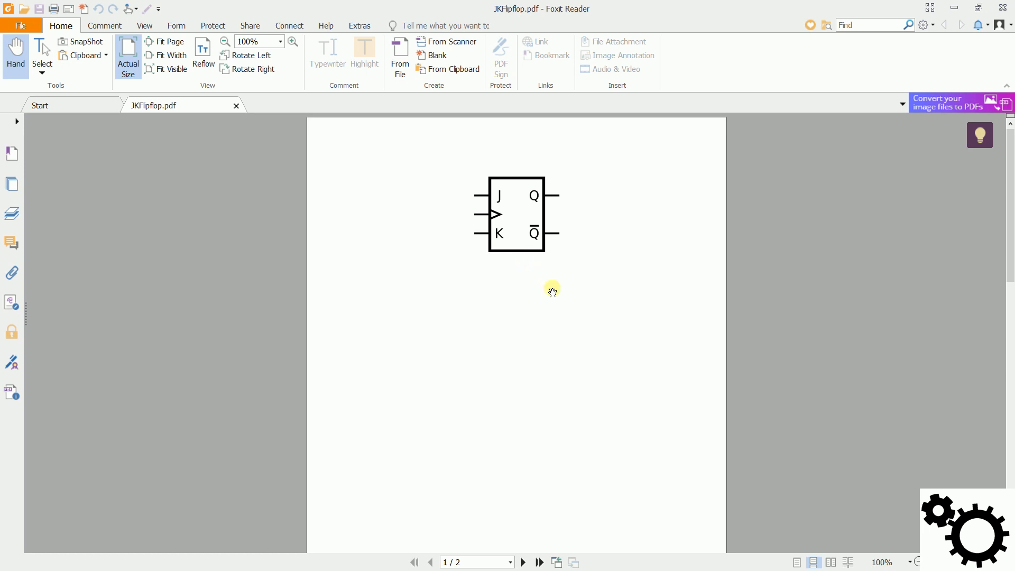
- Look over the JK flip-flop truth table on page 2 of the PDF and switch to Quartus II
{"action": "key", "text": "Right"}
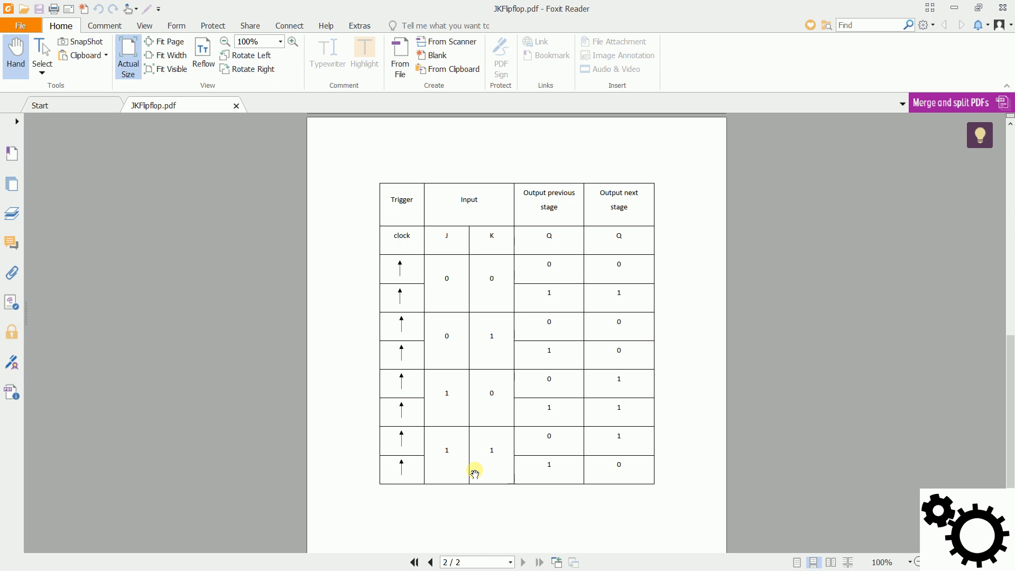
{"action": "mouse_move", "coordinate": [559, 558]}
{"action": "left_click", "coordinate": [565, 566]}
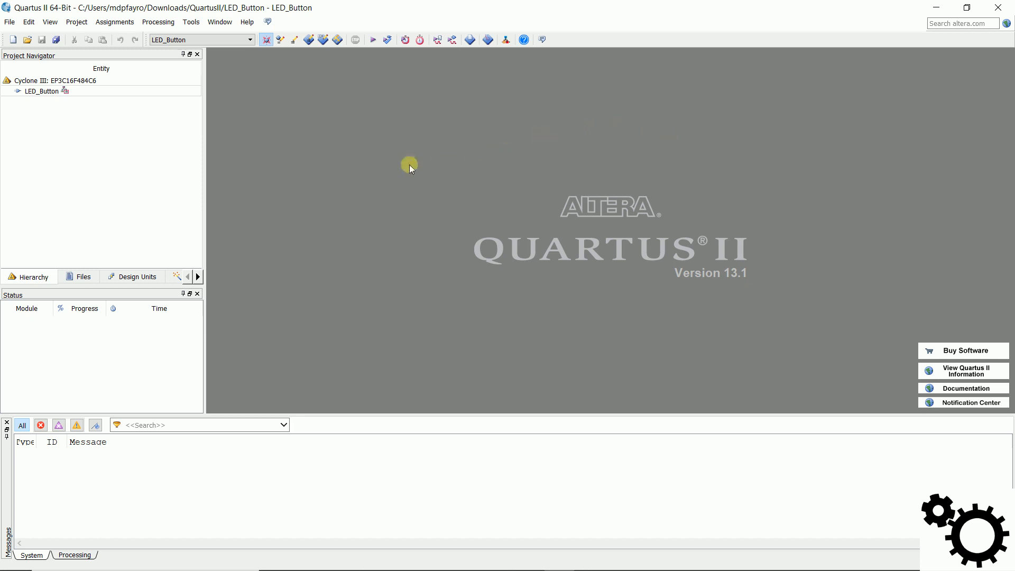
- Create a new Block Diagram/Schematic File in the LED_Button project
{"action": "left_click", "coordinate": [3, 24]}
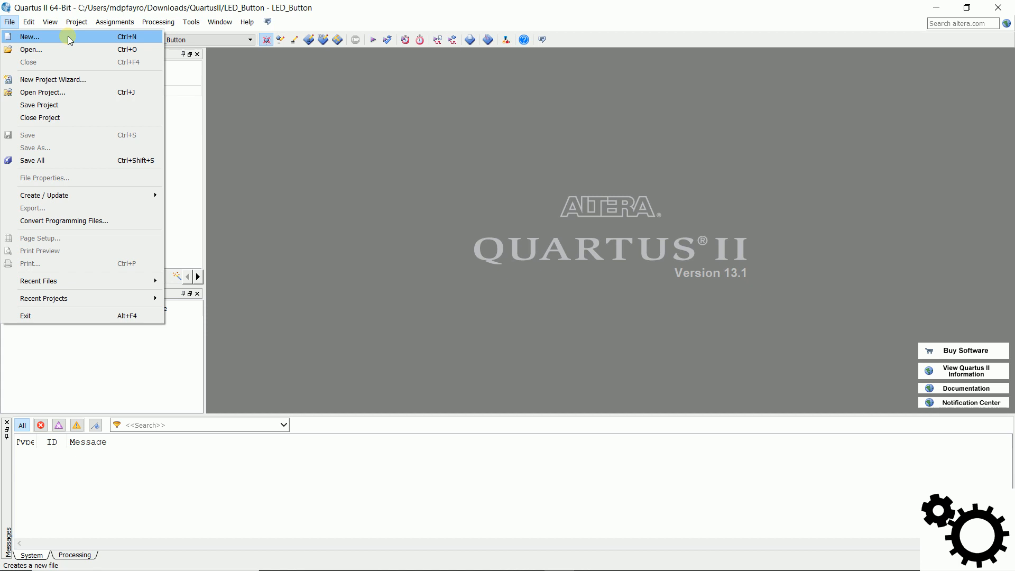
{"action": "left_click", "coordinate": [67, 37]}
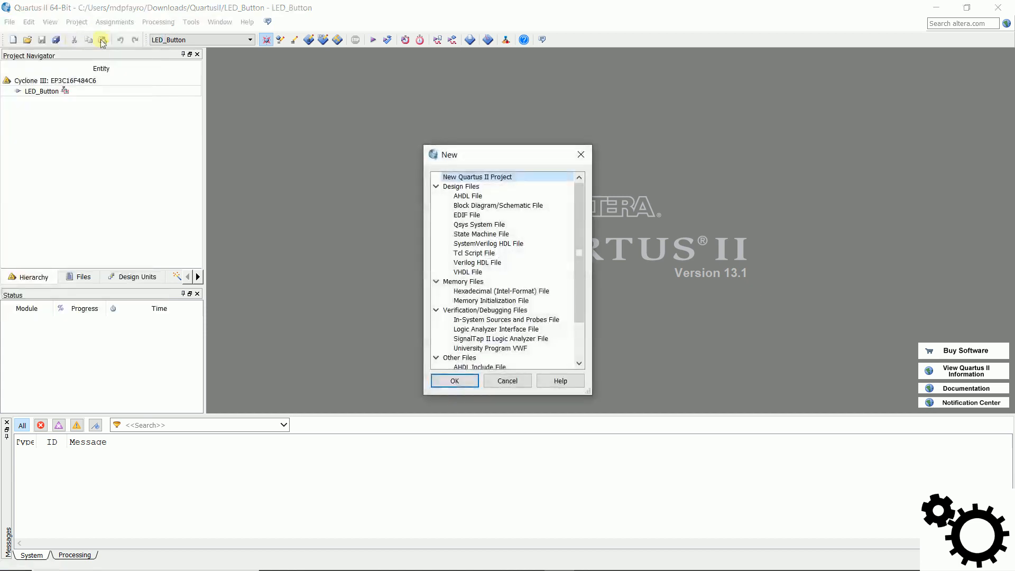
{"action": "left_click", "coordinate": [510, 205]}
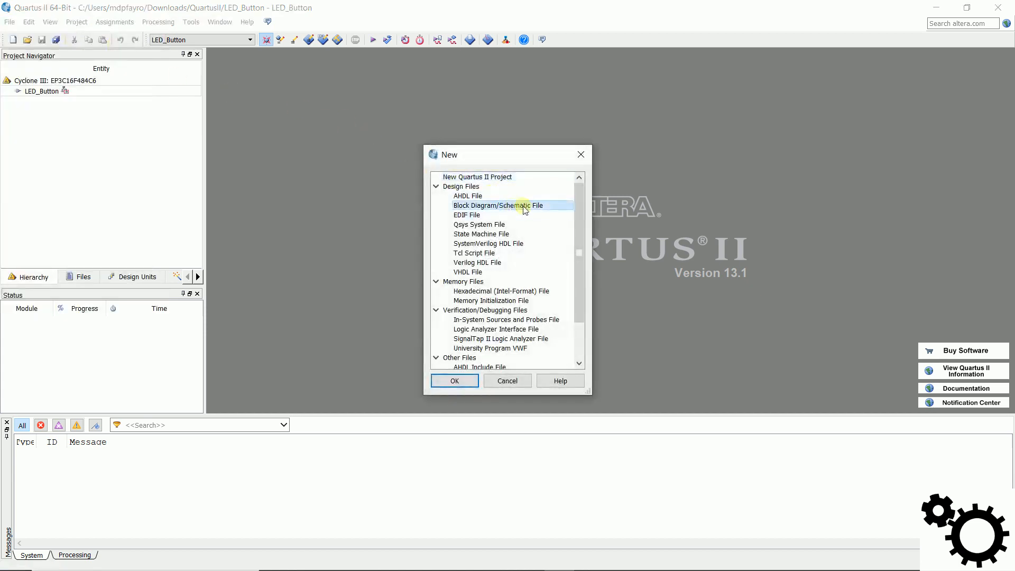
{"action": "left_click", "coordinate": [454, 380]}
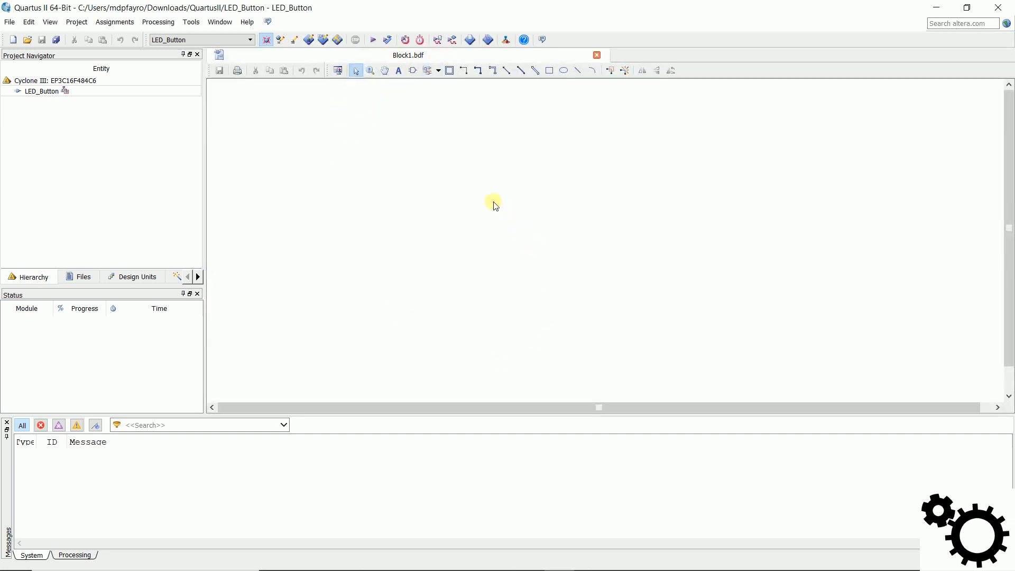
- Insert one jkff symbol from the primitives storage library near the middle of the empty schematic
{"action": "left_click", "coordinate": [414, 73]}
{"action": "left_click", "coordinate": [278, 223]}
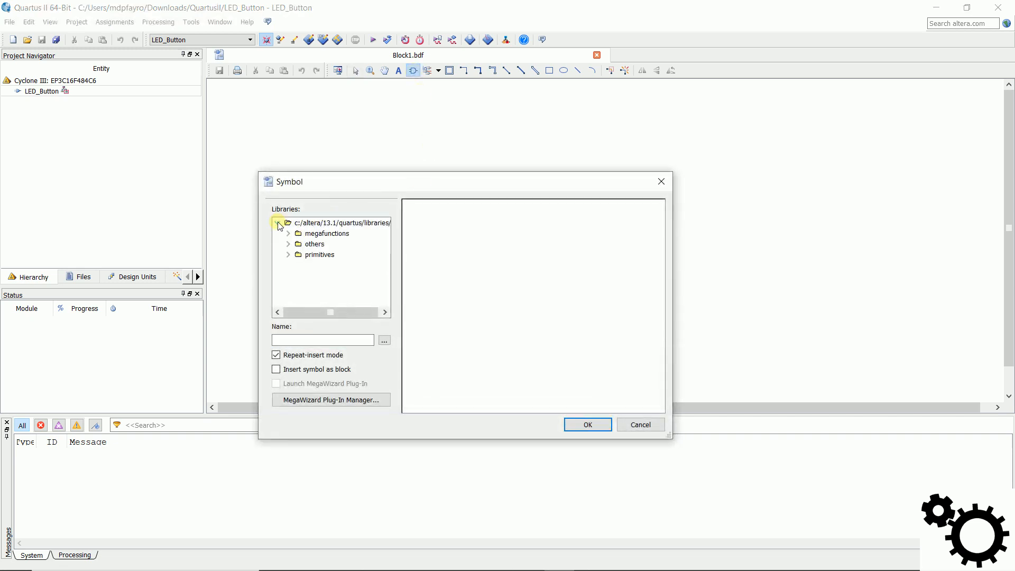
{"action": "left_click", "coordinate": [288, 256]}
{"action": "left_click", "coordinate": [300, 298]}
{"action": "left_click_drag", "start_coordinate": [383, 242], "coordinate": [389, 268]}
{"action": "left_click", "coordinate": [331, 276]}
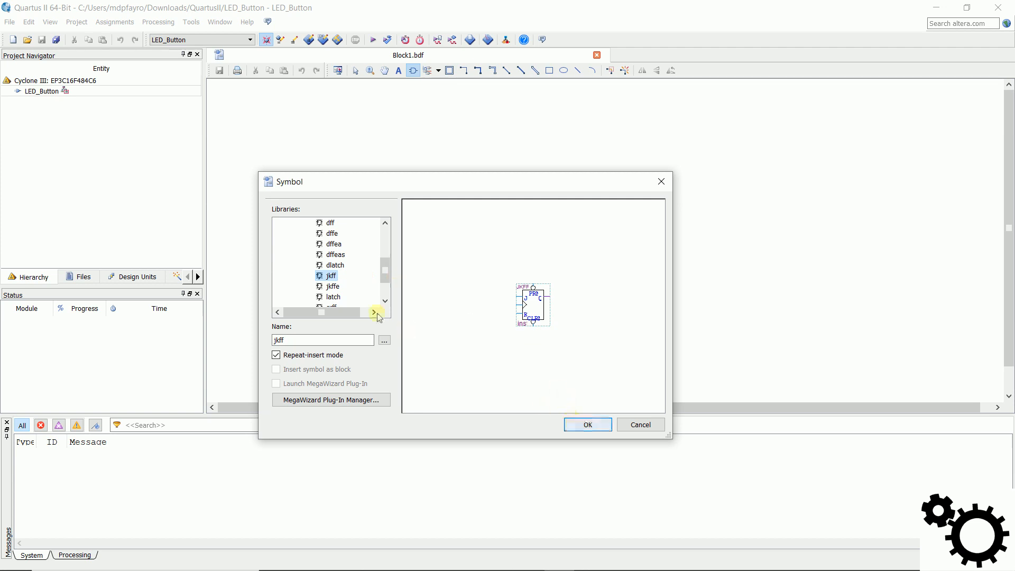
{"action": "left_click", "coordinate": [581, 425]}
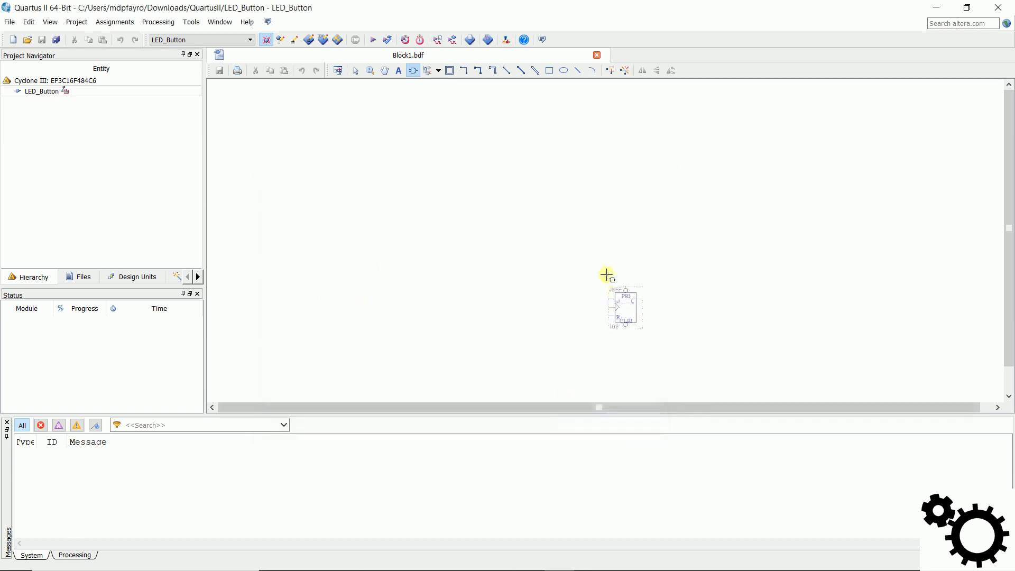
{"action": "left_click", "coordinate": [487, 174]}
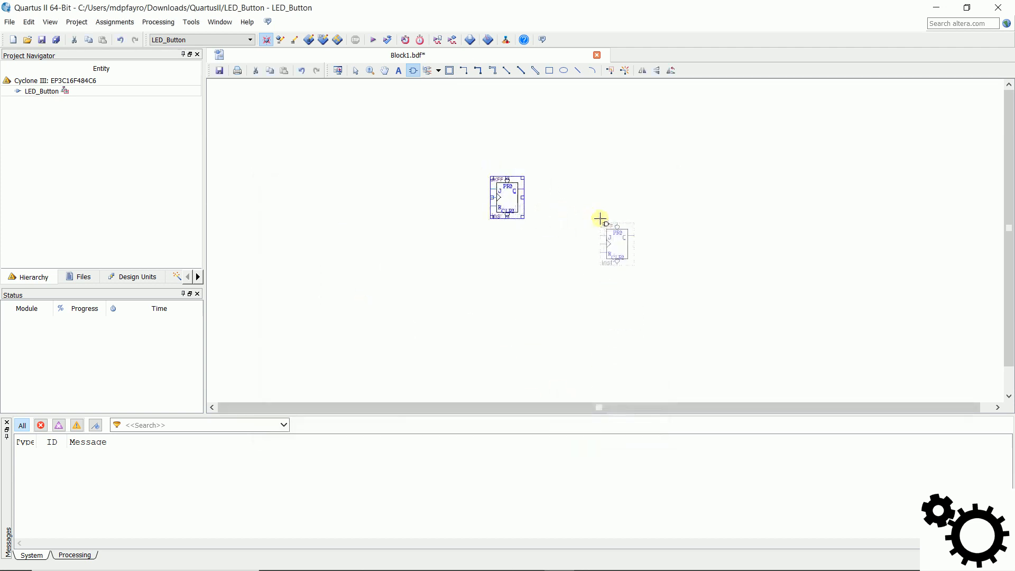
{"action": "key", "text": "Escape"}
- Move the JKFF symbol slightly right and down on the schematic and deselect it
{"action": "scroll", "coordinate": [528, 203], "scroll_direction": "up", "scroll_amount": 3, "text": "ctrl"}
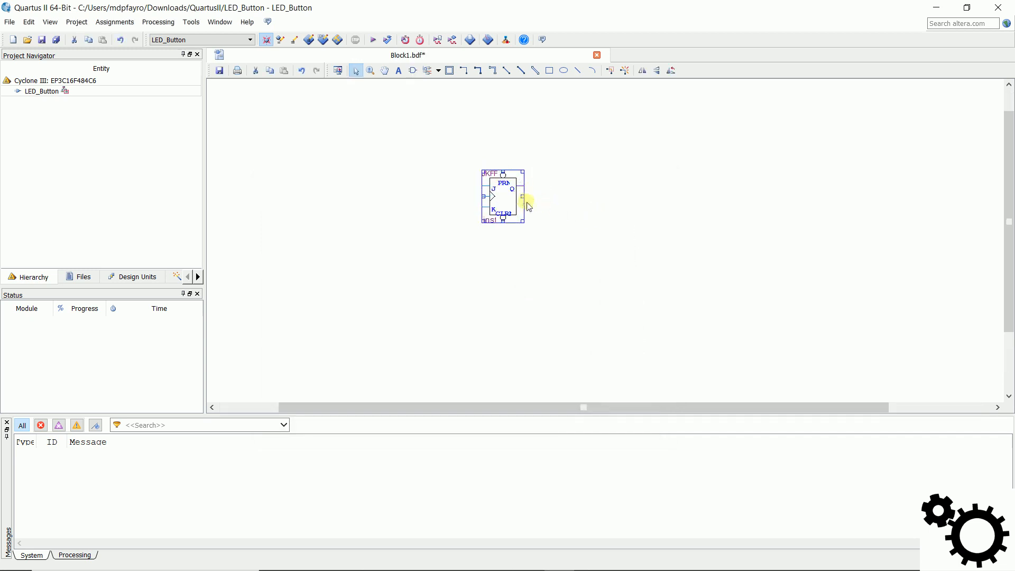
{"action": "scroll", "coordinate": [529, 206], "scroll_direction": "up", "scroll_amount": 1, "text": "ctrl"}
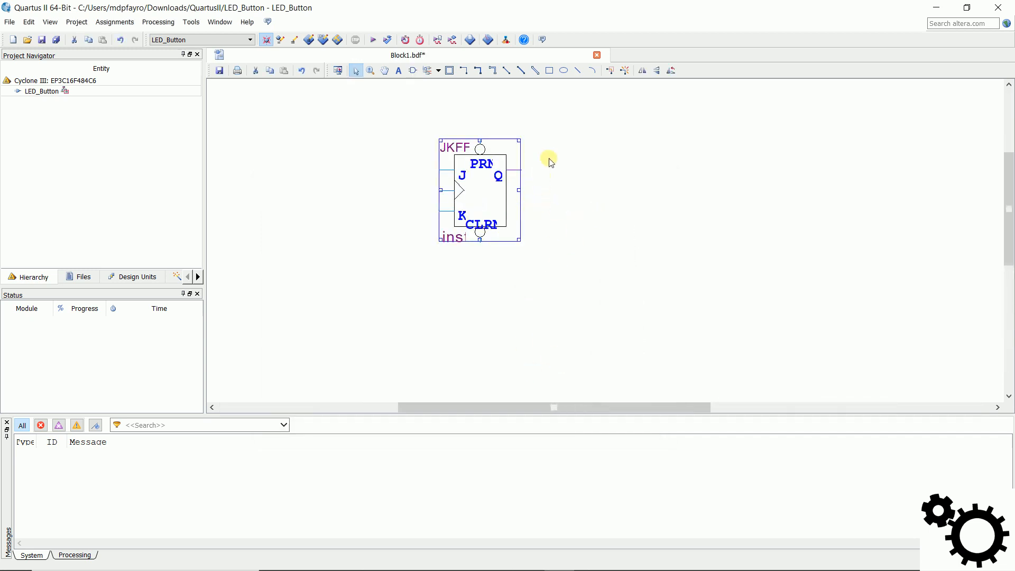
{"action": "left_click_drag", "start_coordinate": [492, 176], "coordinate": [523, 196]}
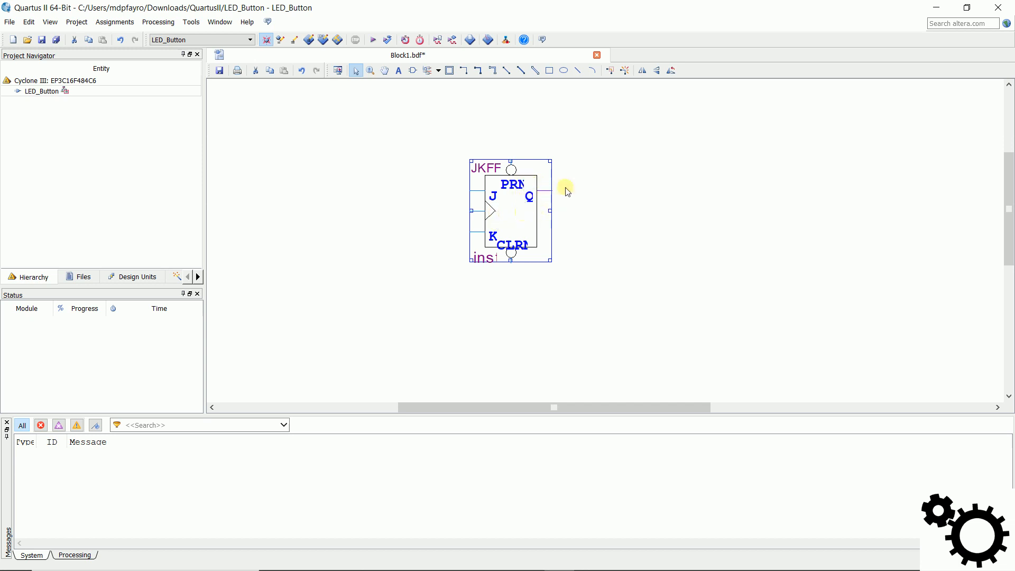
{"action": "left_click", "coordinate": [640, 196]}
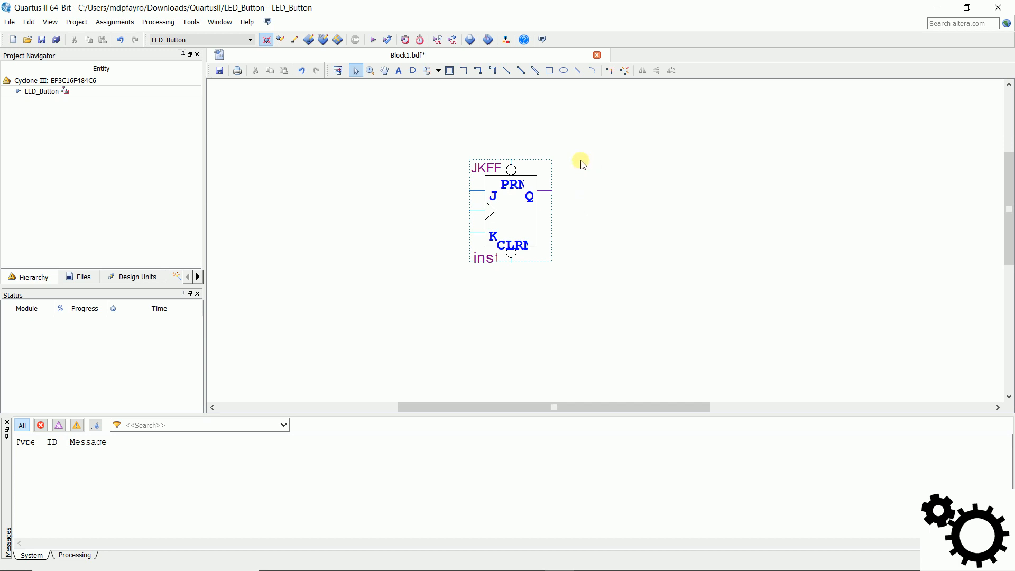
- Place three input pins from the primitives pin library, stacked to the left of the JKFF at its J, clock and K inputs
{"action": "left_click", "coordinate": [413, 73]}
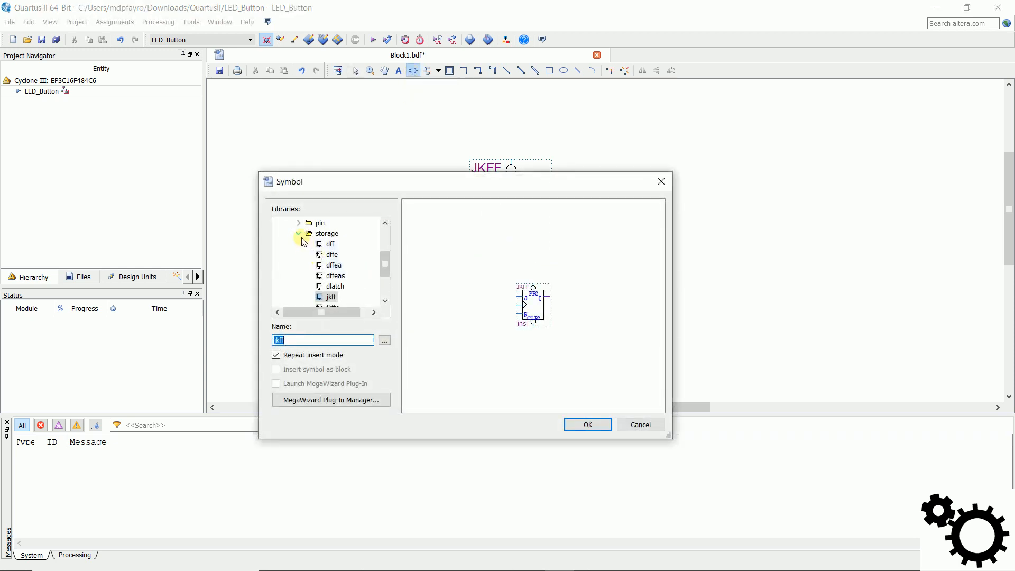
{"action": "left_click", "coordinate": [299, 234]}
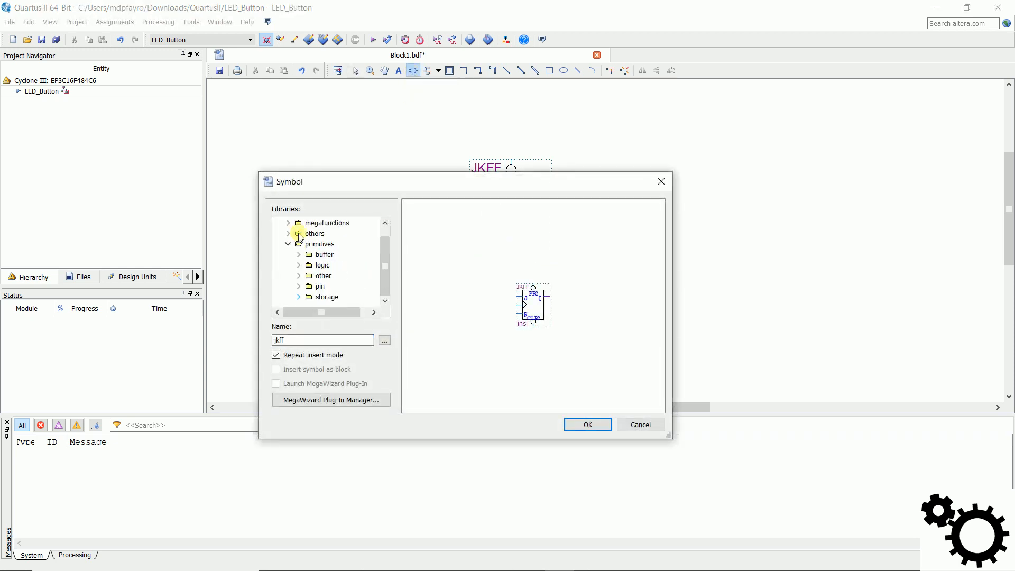
{"action": "left_click", "coordinate": [299, 287]}
{"action": "scroll", "coordinate": [382, 258], "scroll_direction": "down", "scroll_amount": 2}
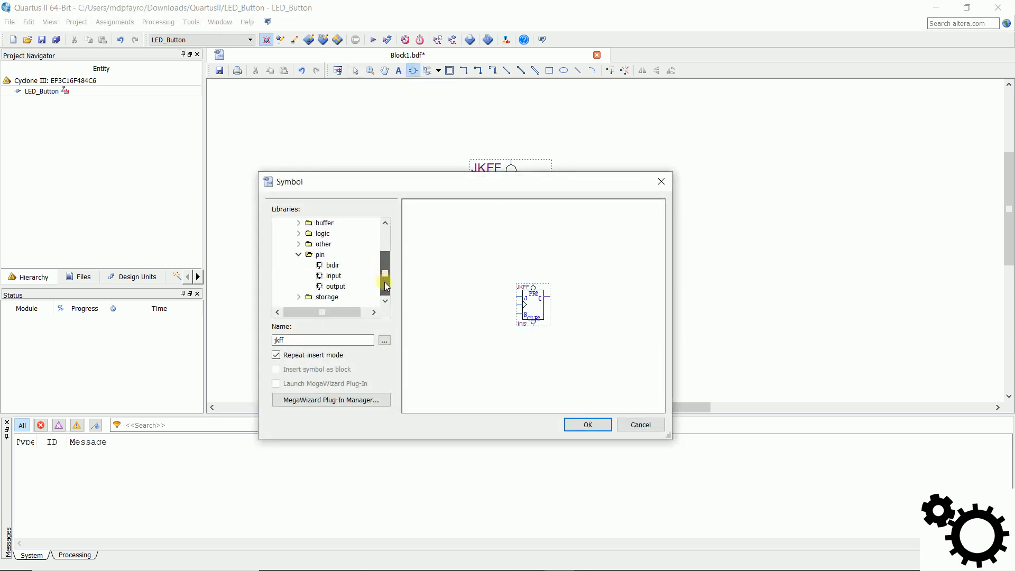
{"action": "left_click", "coordinate": [335, 277]}
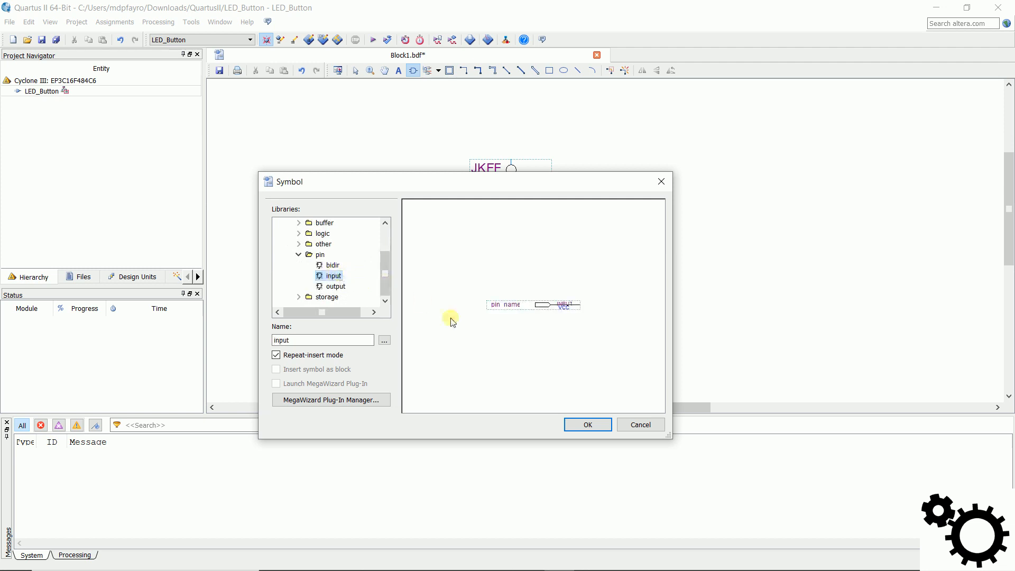
{"action": "left_click", "coordinate": [592, 426]}
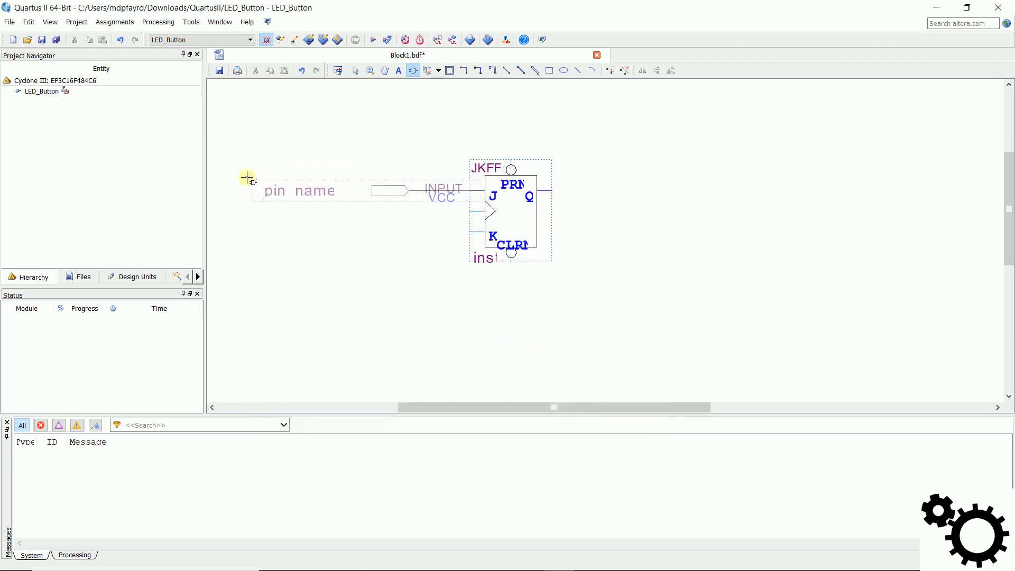
{"action": "left_click", "coordinate": [229, 176]}
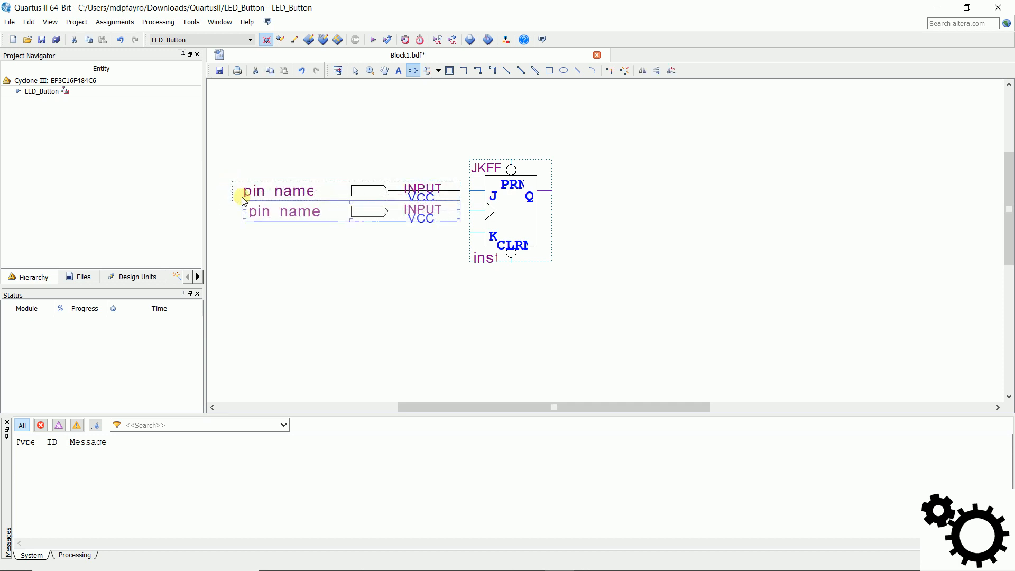
{"action": "left_click", "coordinate": [242, 214]}
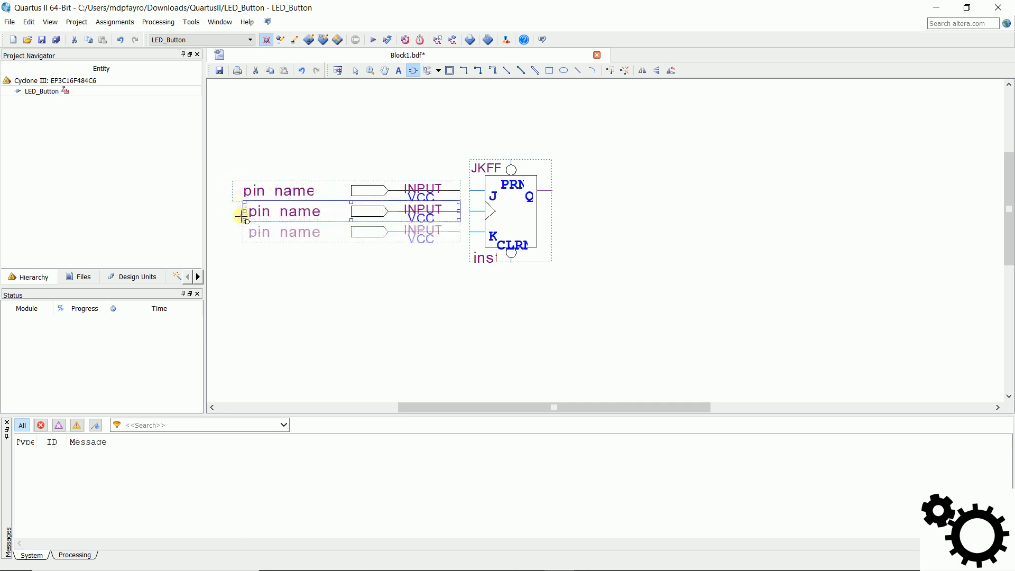
{"action": "left_click", "coordinate": [242, 221]}
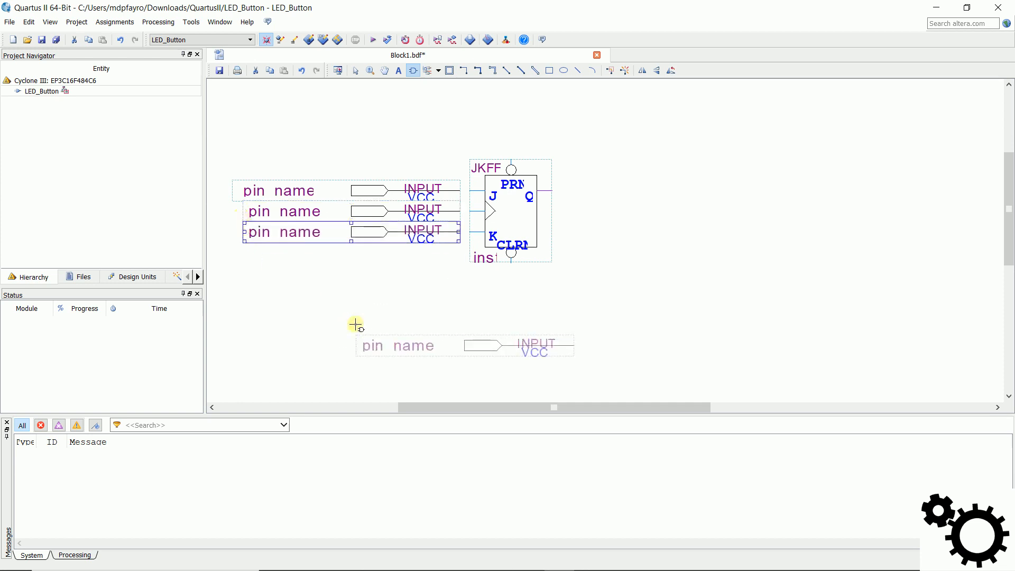
{"action": "key", "text": "Escape"}
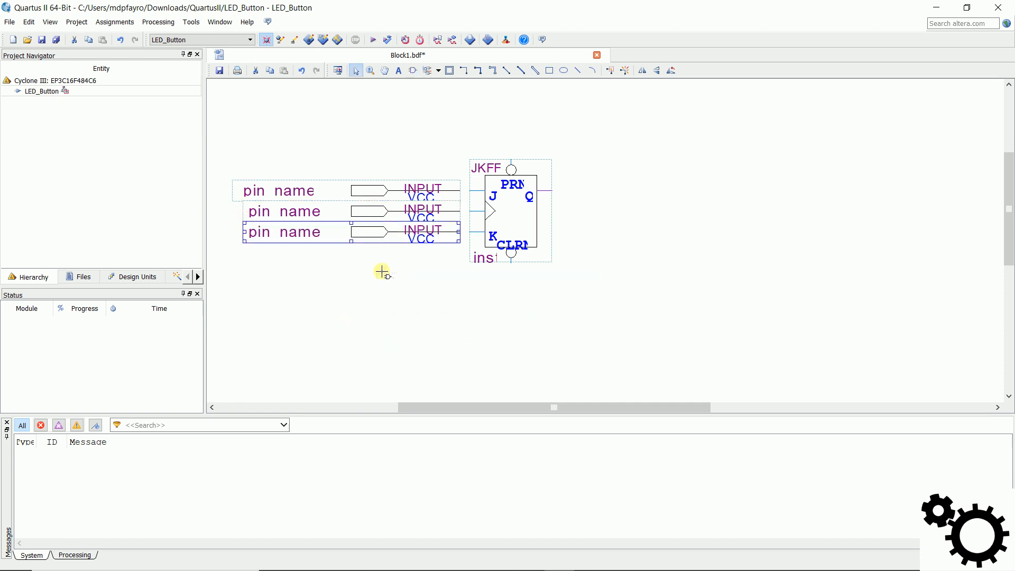
- Rename the three input pins from top to bottom as J, Clk and K
{"action": "left_click", "coordinate": [285, 190]}
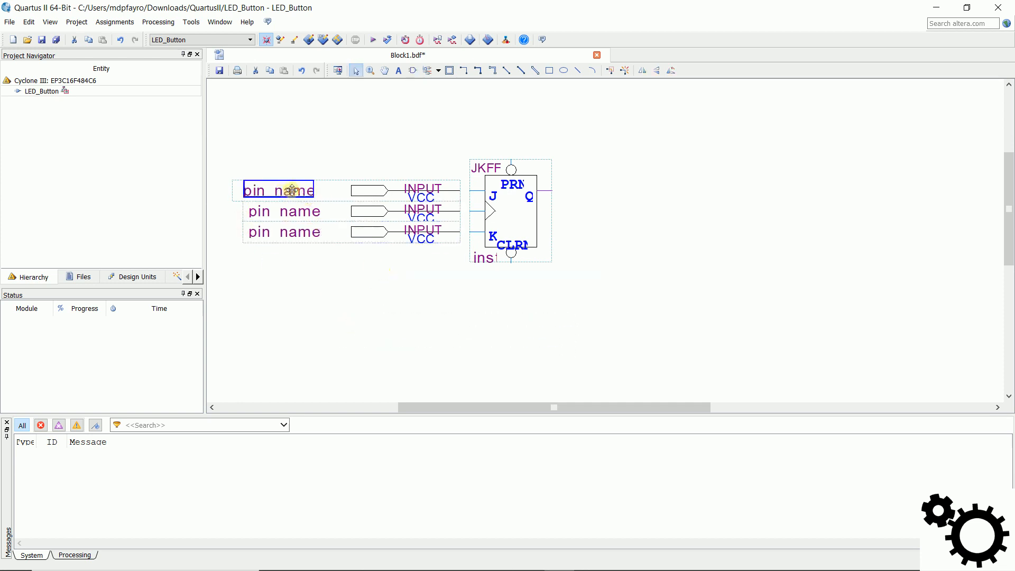
{"action": "double_click", "coordinate": [291, 190]}
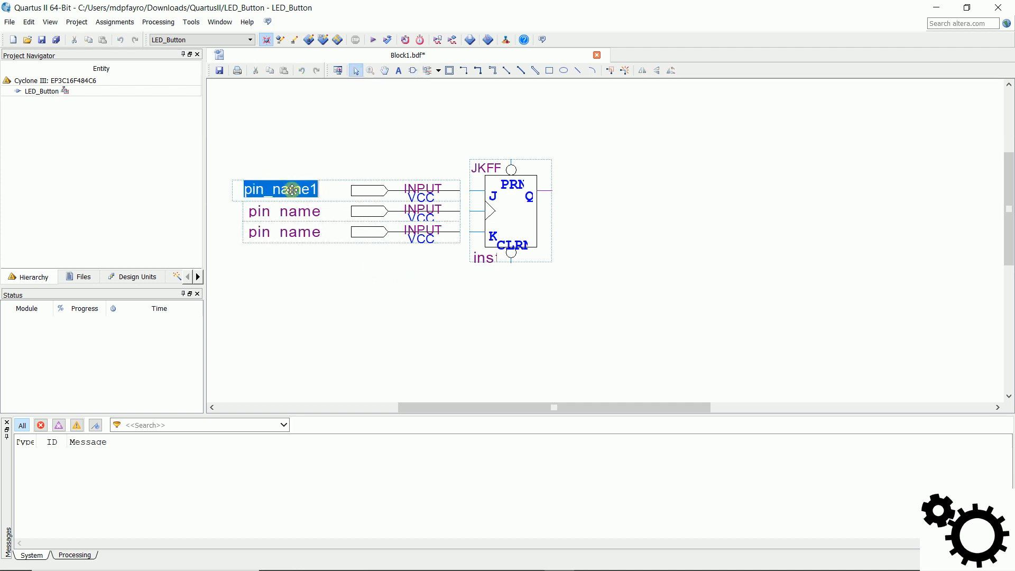
{"action": "type", "text": "J"}
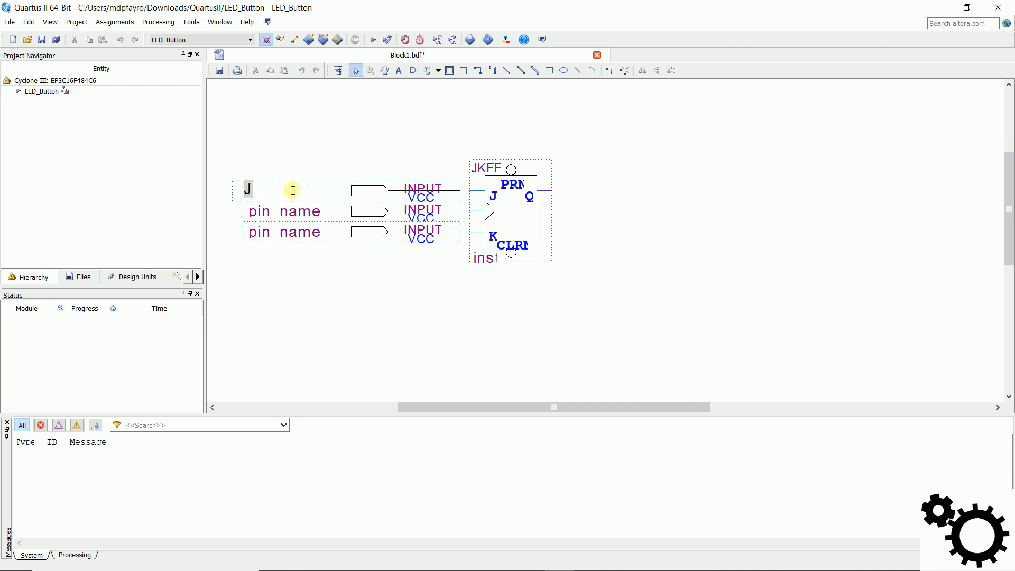
{"action": "key", "text": "Return"}
{"action": "type", "text": "Clk"}
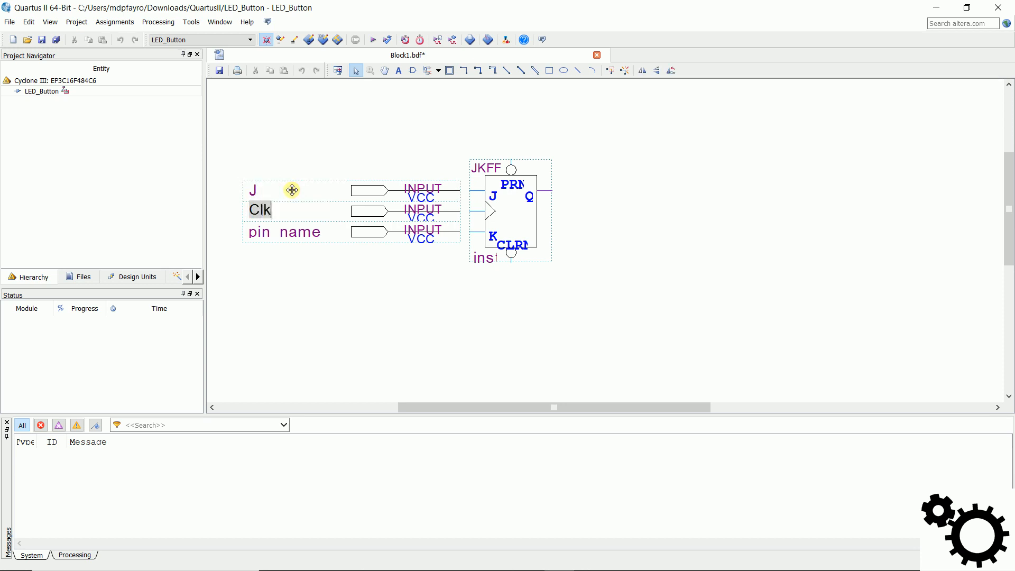
{"action": "key", "text": "Return"}
{"action": "type", "text": "K"}
{"action": "key", "text": "Return"}
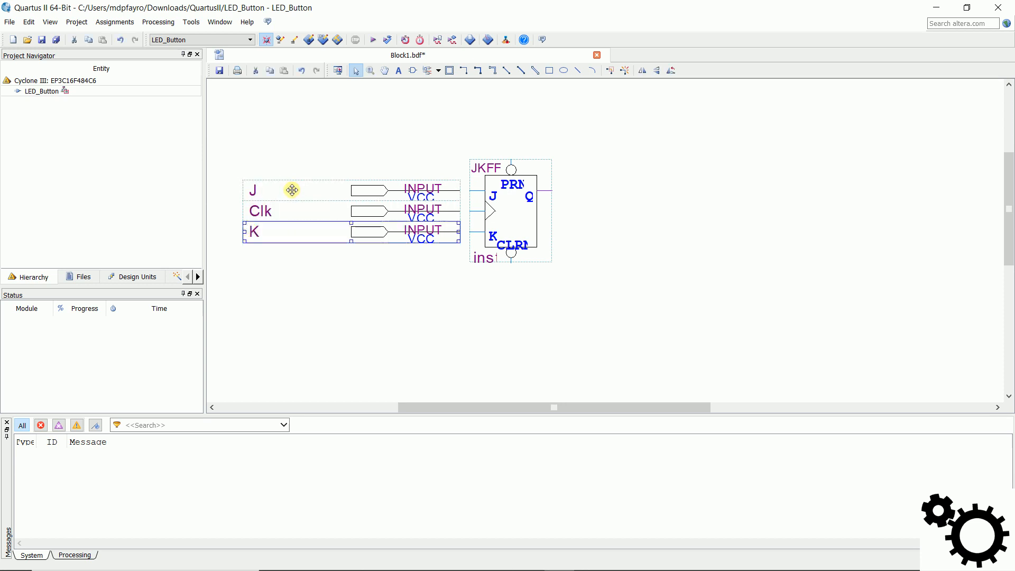
{"action": "left_click", "coordinate": [386, 310]}
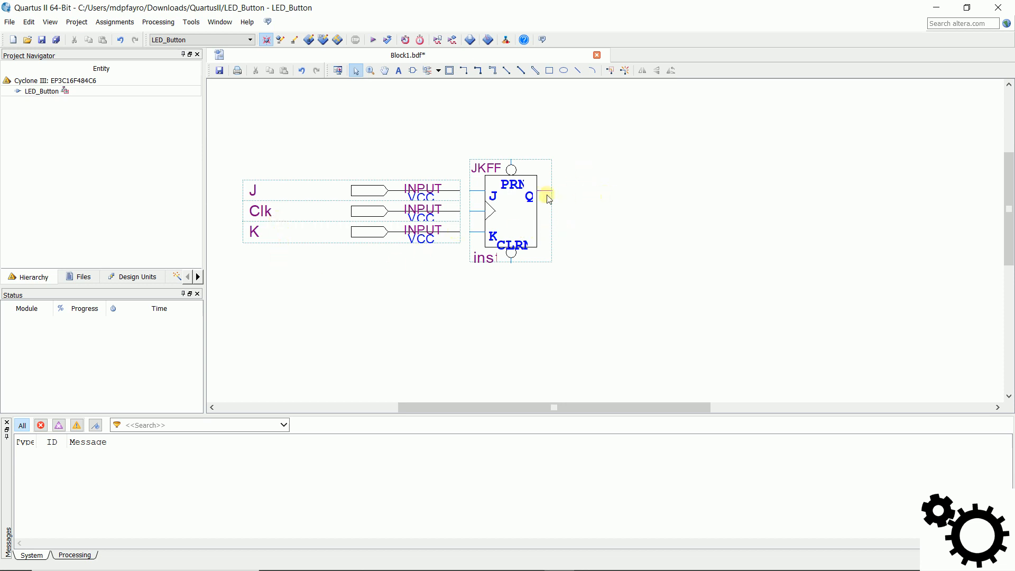
- Place one output pin from the pin library to the right of the JKFF, level with its Q output
{"action": "left_click", "coordinate": [412, 71]}
{"action": "left_click_drag", "start_coordinate": [383, 253], "coordinate": [384, 261]}
{"action": "left_click", "coordinate": [335, 286]}
{"action": "left_click", "coordinate": [589, 424]}
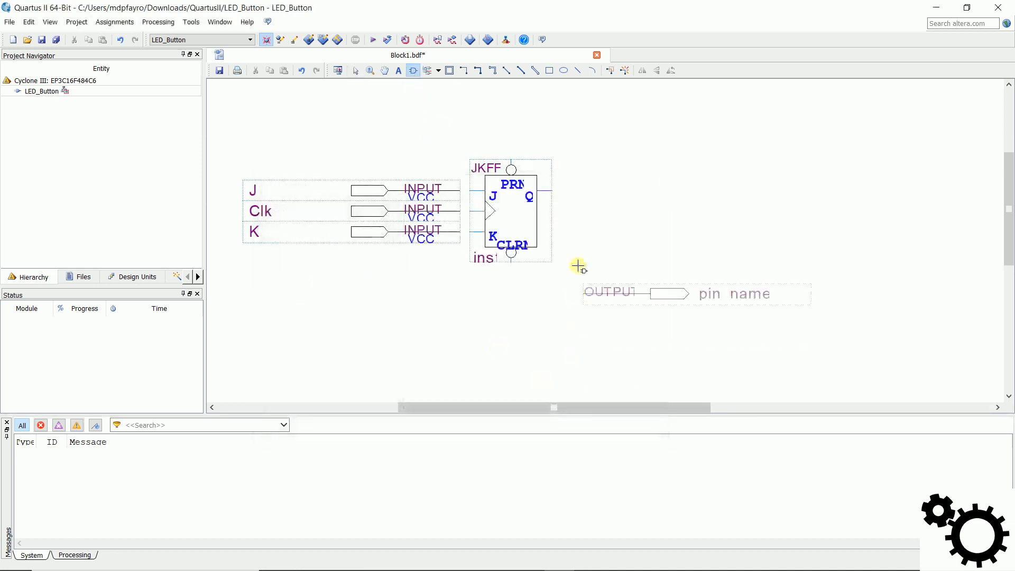
{"action": "left_click", "coordinate": [568, 180]}
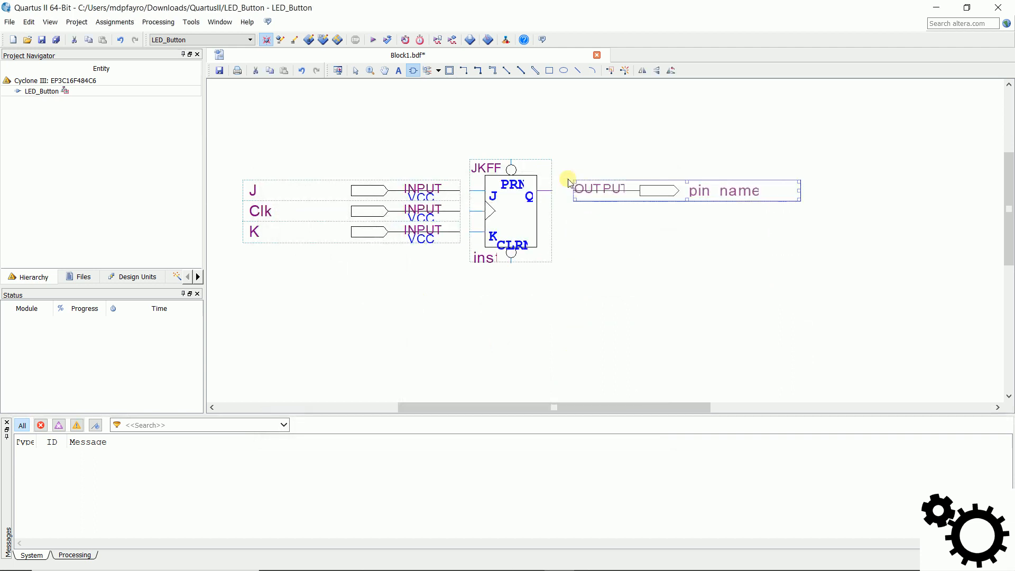
{"action": "key", "text": "Escape"}
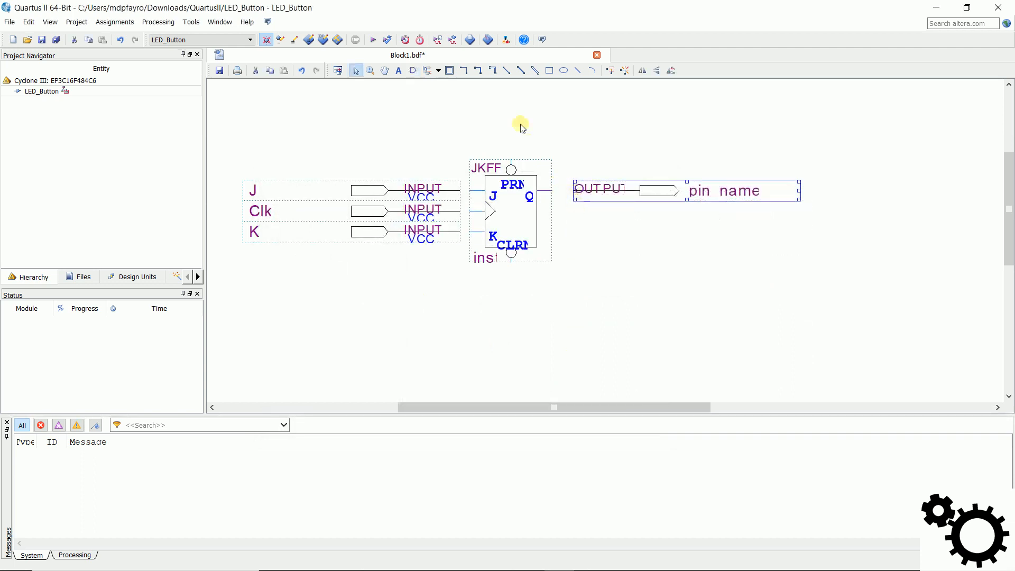
- Wire the J, Clk and K pins to the matching JKFF inputs and the Q output to the output pin
{"action": "left_click", "coordinate": [464, 72]}
{"action": "left_click_drag", "start_coordinate": [460, 189], "coordinate": [470, 232]}
{"action": "left_click_drag", "start_coordinate": [552, 190], "coordinate": [574, 190]}
{"action": "key", "text": "Escape"}
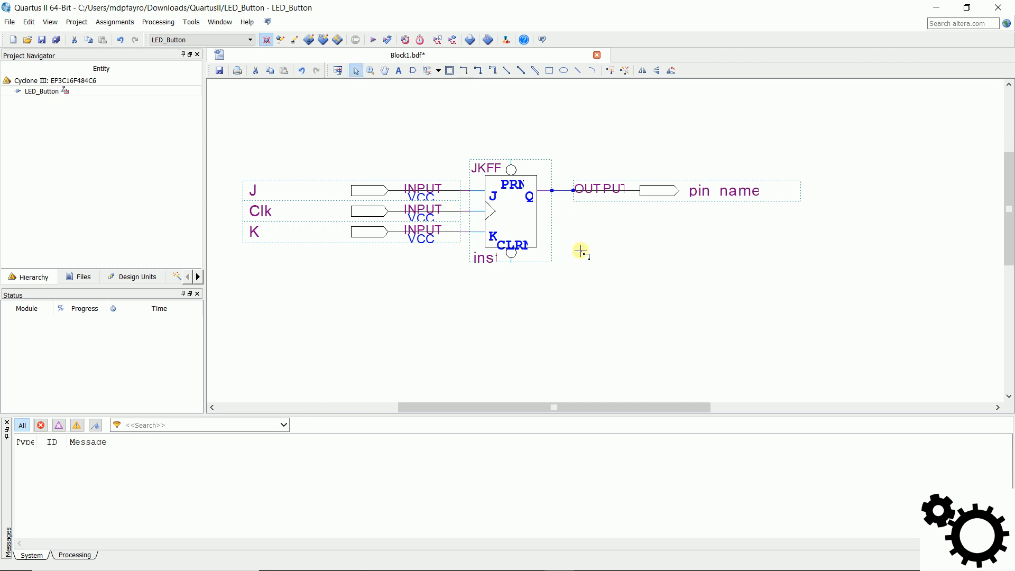
- Save the schematic as JKflipflop.bdf in the QuartusII folder, adding it to the current project
{"action": "left_click", "coordinate": [10, 24]}
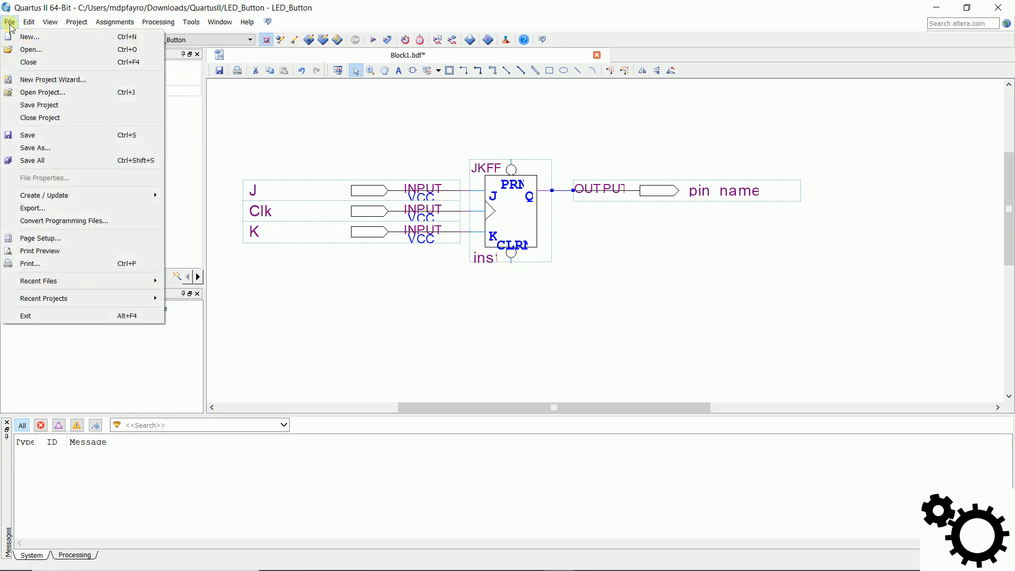
{"action": "left_click", "coordinate": [37, 150]}
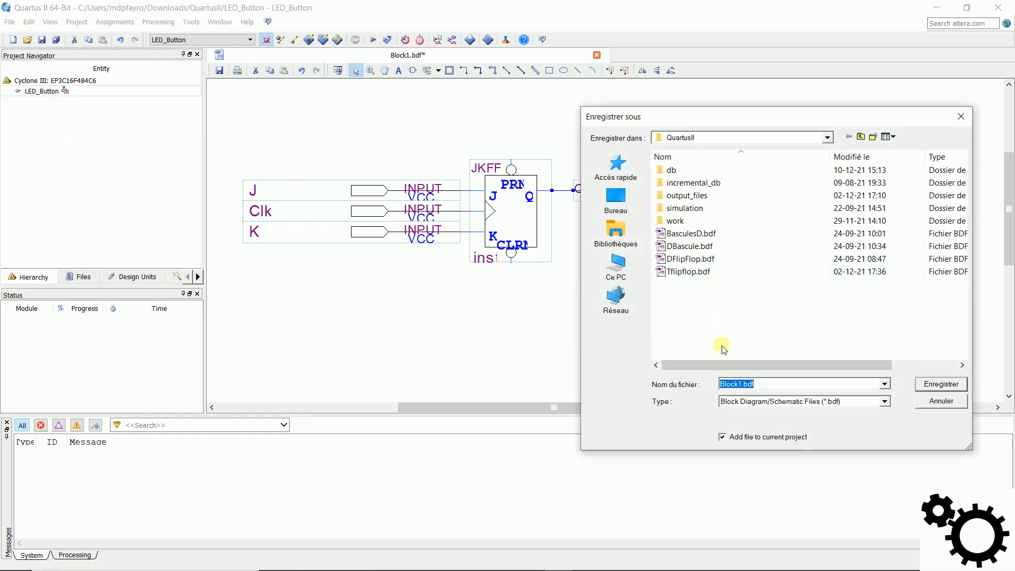
{"action": "left_click", "coordinate": [743, 383]}
{"action": "left_click_drag", "start_coordinate": [743, 384], "coordinate": [721, 384]}
{"action": "type", "text": "JKflipflop"}
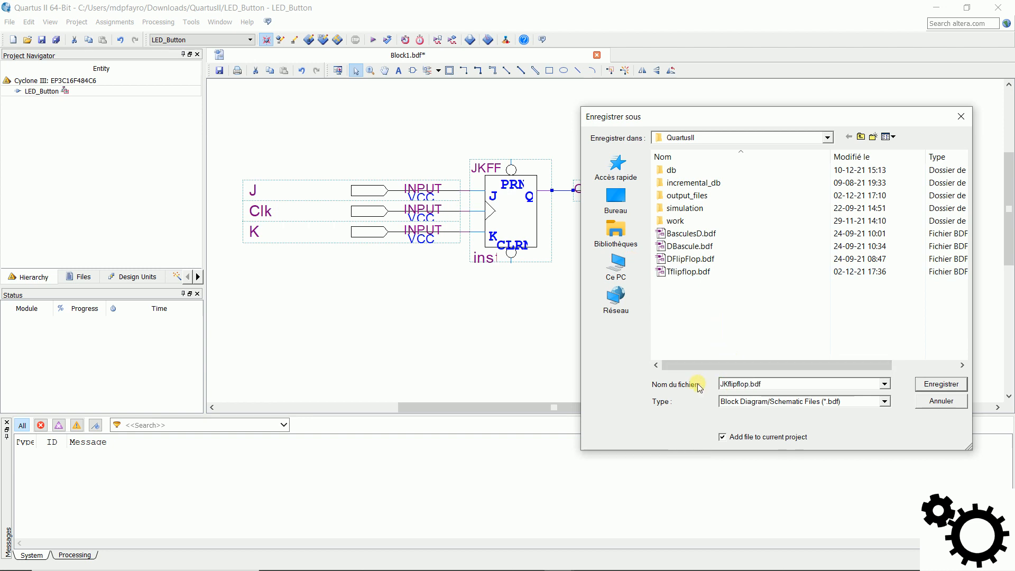
{"action": "left_click", "coordinate": [926, 385]}
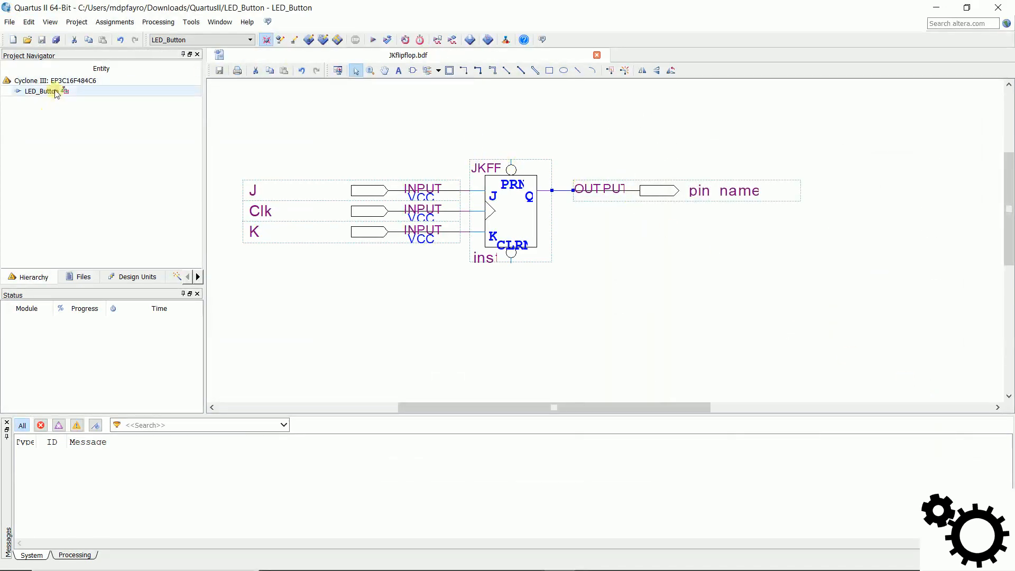
- Set JKflipflop.bdf as the project's top-level entity and run a full compilation
{"action": "left_click", "coordinate": [79, 277]}
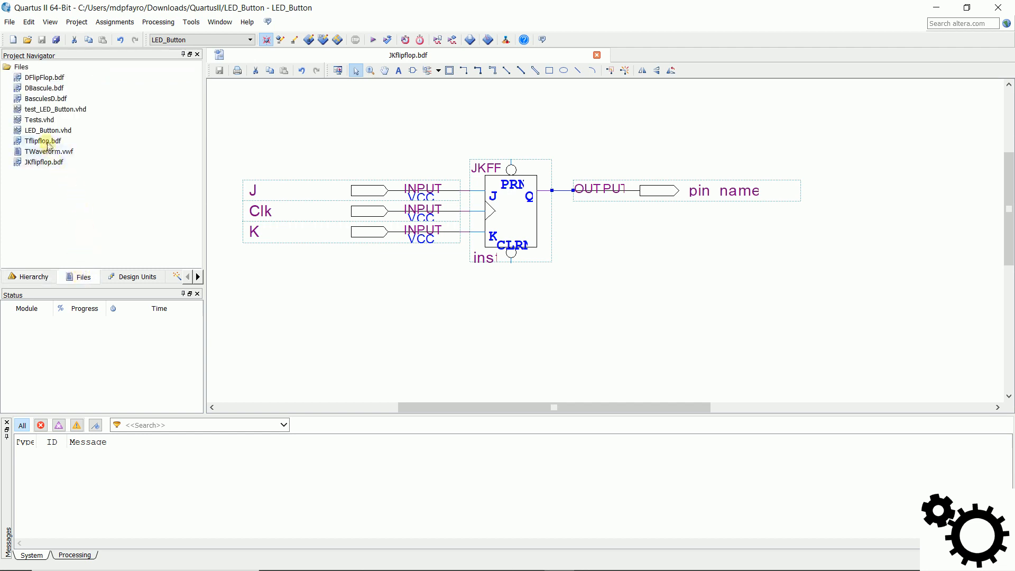
{"action": "left_click", "coordinate": [52, 163]}
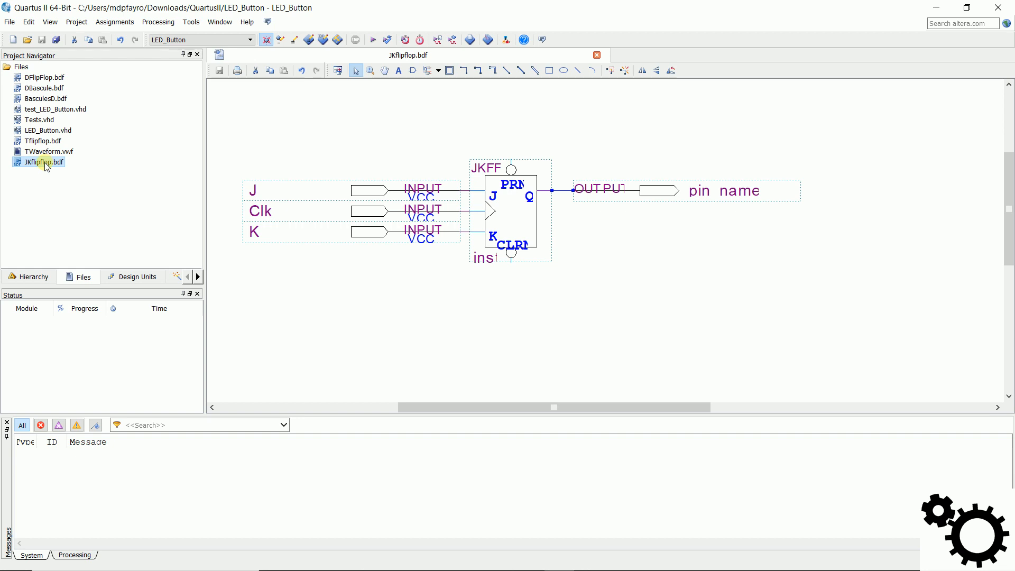
{"action": "right_click", "coordinate": [45, 164]}
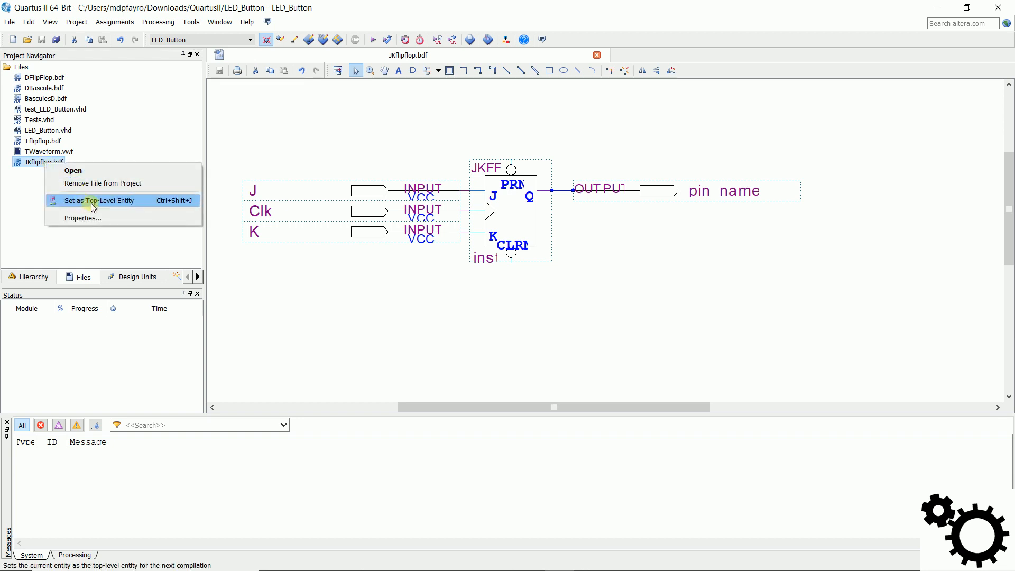
{"action": "left_click", "coordinate": [141, 201]}
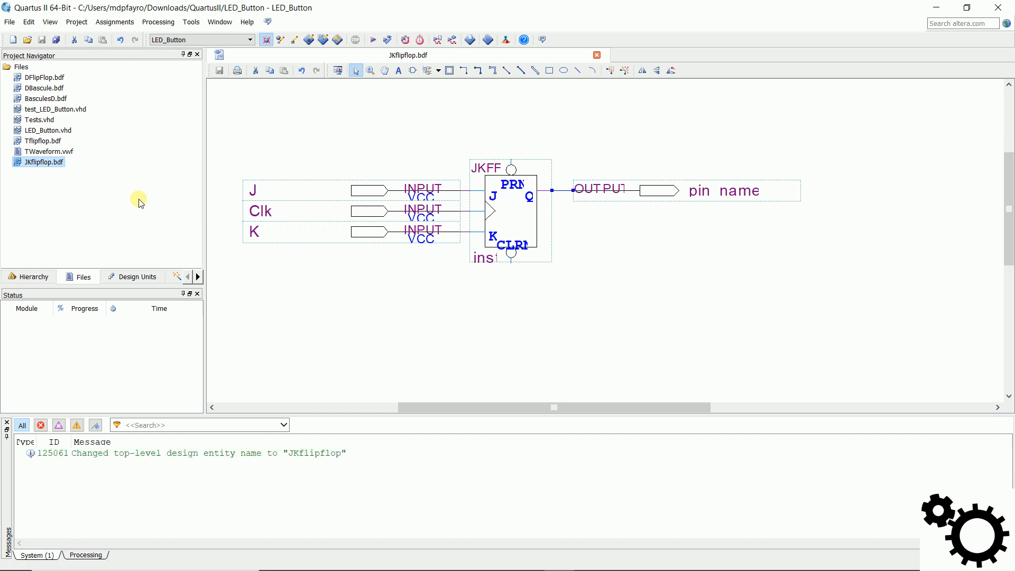
{"action": "left_click", "coordinate": [37, 276]}
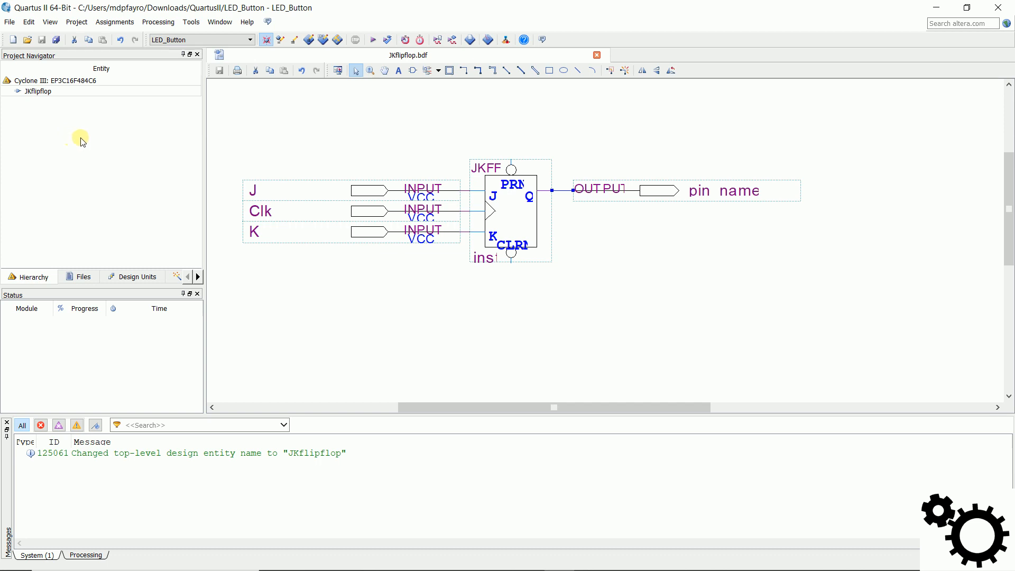
{"action": "left_click", "coordinate": [374, 41]}
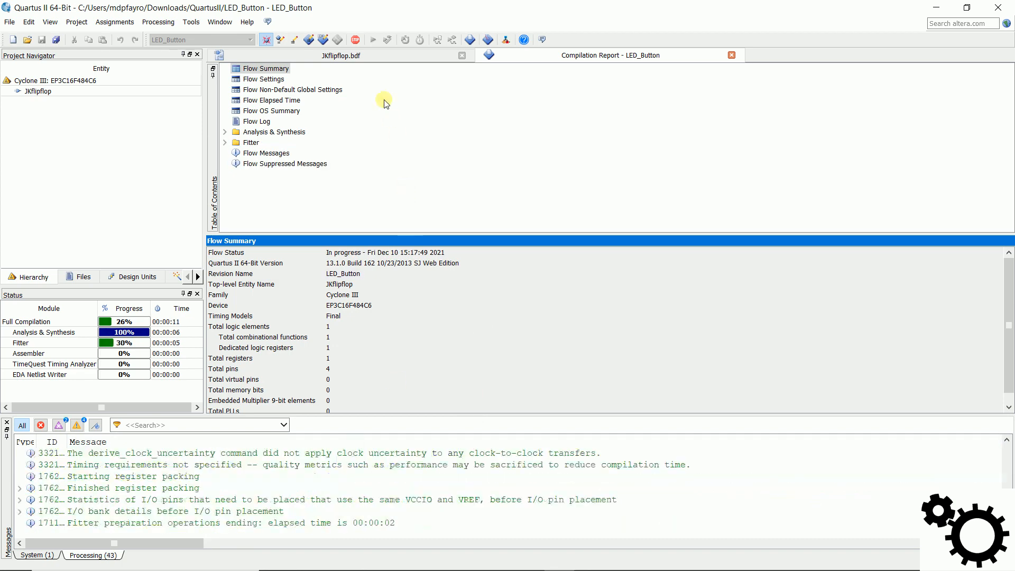
- Rename the schematic's output pin as Q and recompile the design, saving the changes to JKflipflop.bdf
{"action": "left_click", "coordinate": [379, 57]}
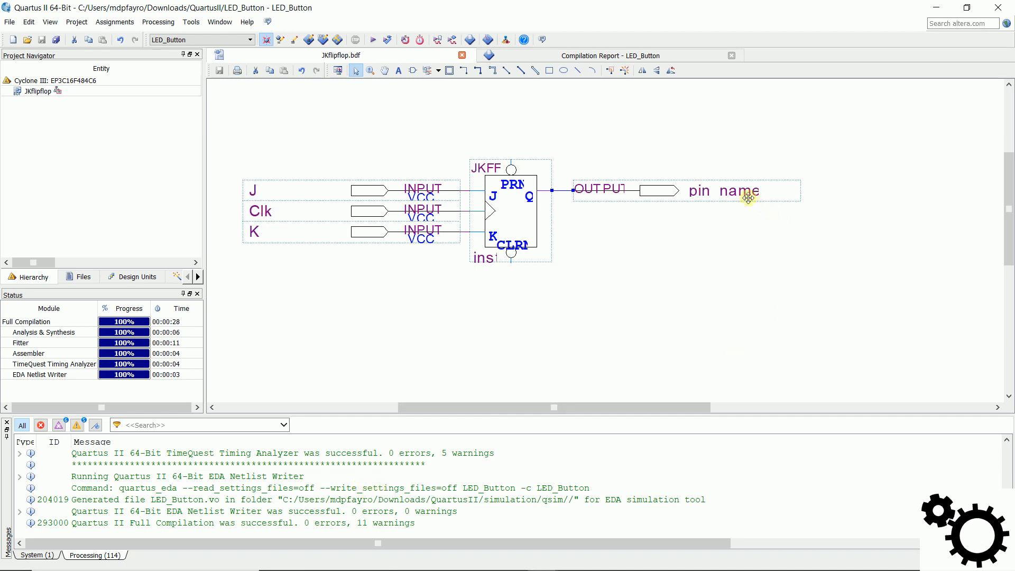
{"action": "double_click", "coordinate": [722, 192]}
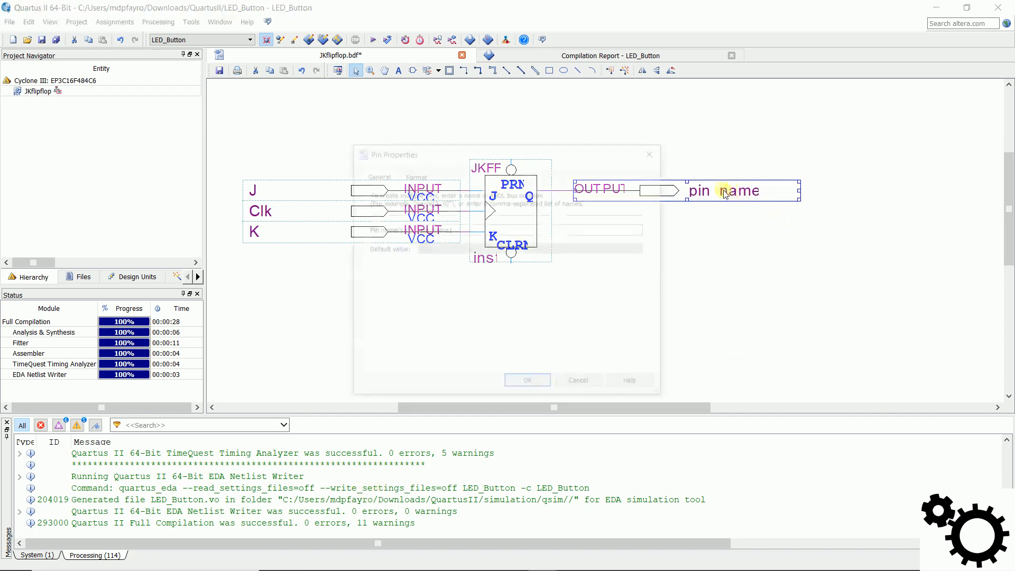
{"action": "left_click_drag", "start_coordinate": [512, 228], "coordinate": [331, 225]}
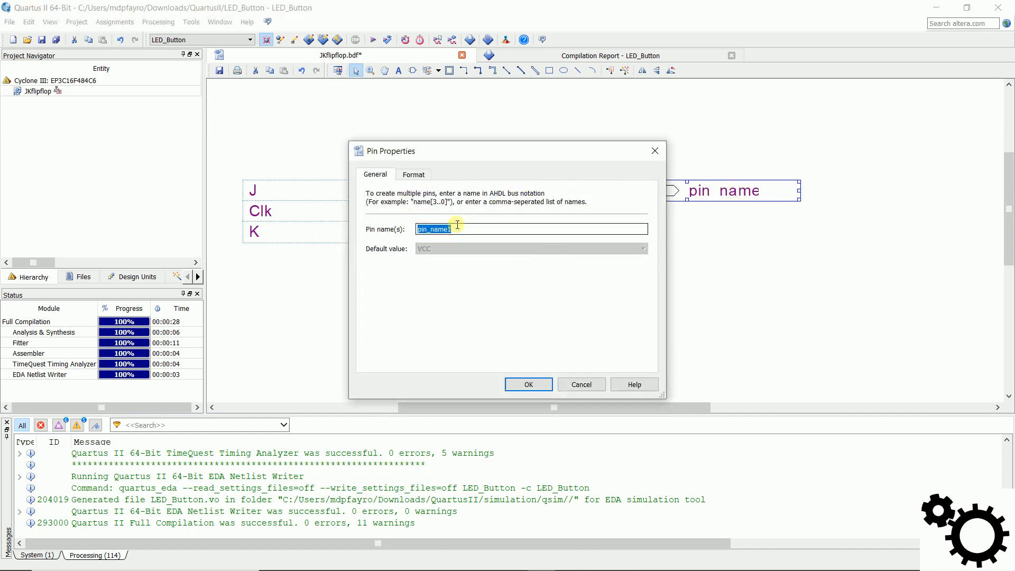
{"action": "type", "text": "Q"}
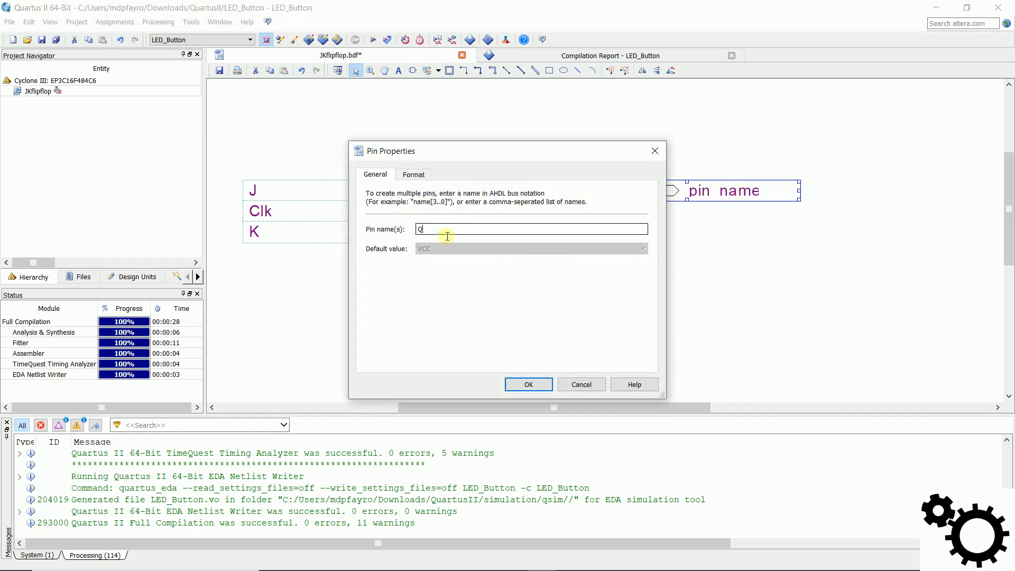
{"action": "left_click", "coordinate": [529, 384]}
{"action": "left_click", "coordinate": [385, 43]}
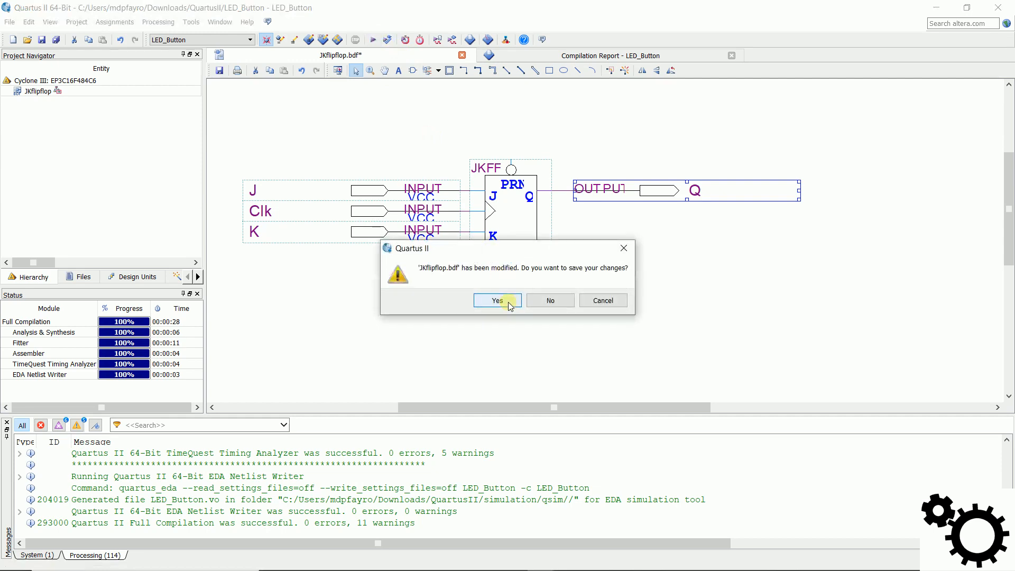
{"action": "left_click", "coordinate": [497, 300]}
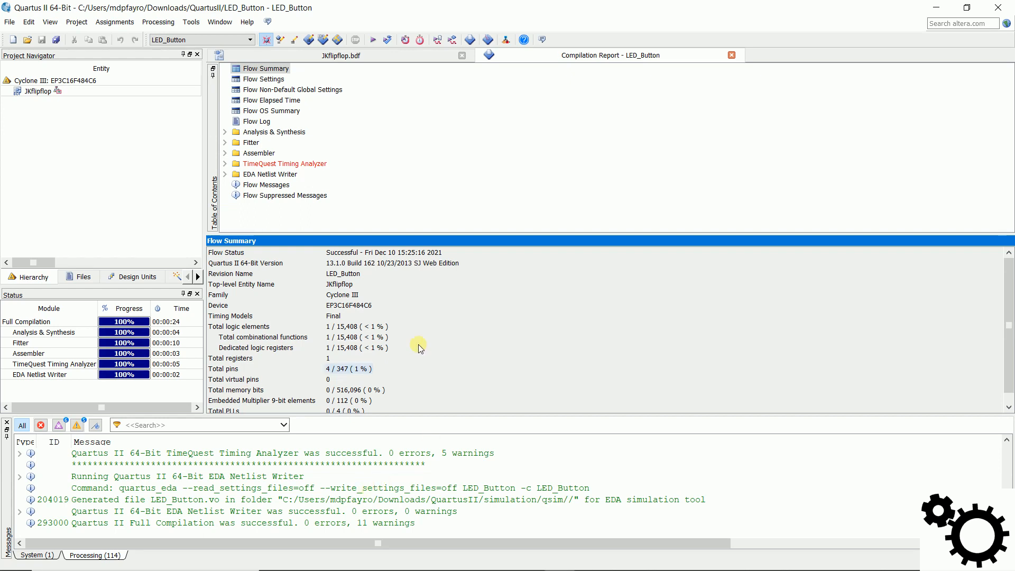
- Create a new University Program VWF file for simulating the design
{"action": "left_click", "coordinate": [11, 22]}
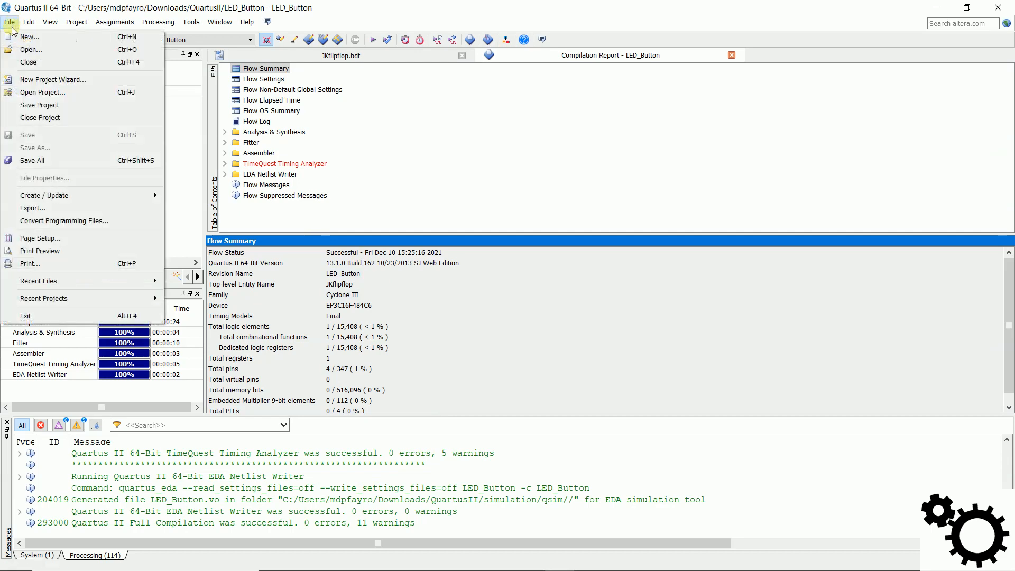
{"action": "left_click", "coordinate": [50, 38]}
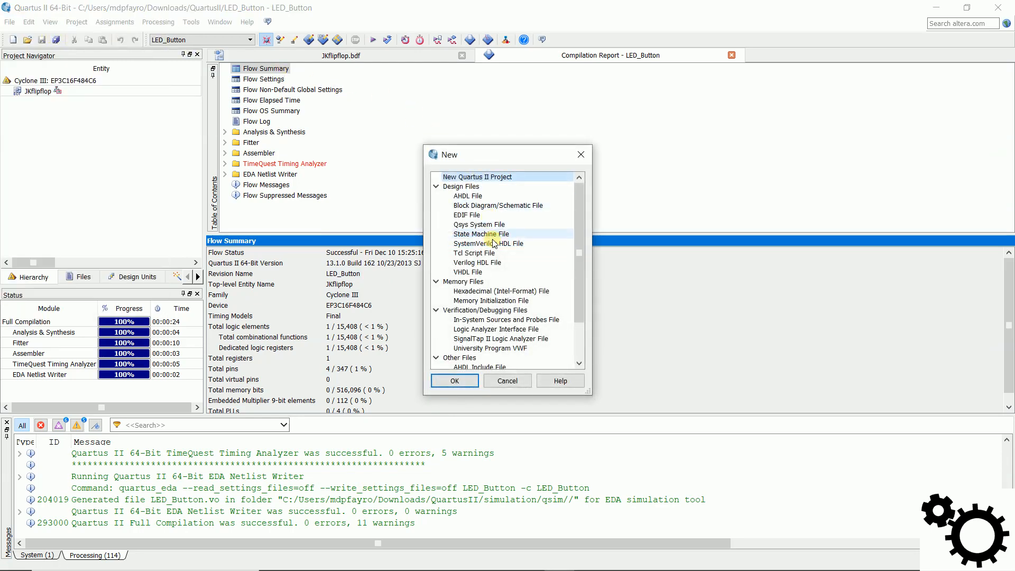
{"action": "left_click", "coordinate": [540, 349]}
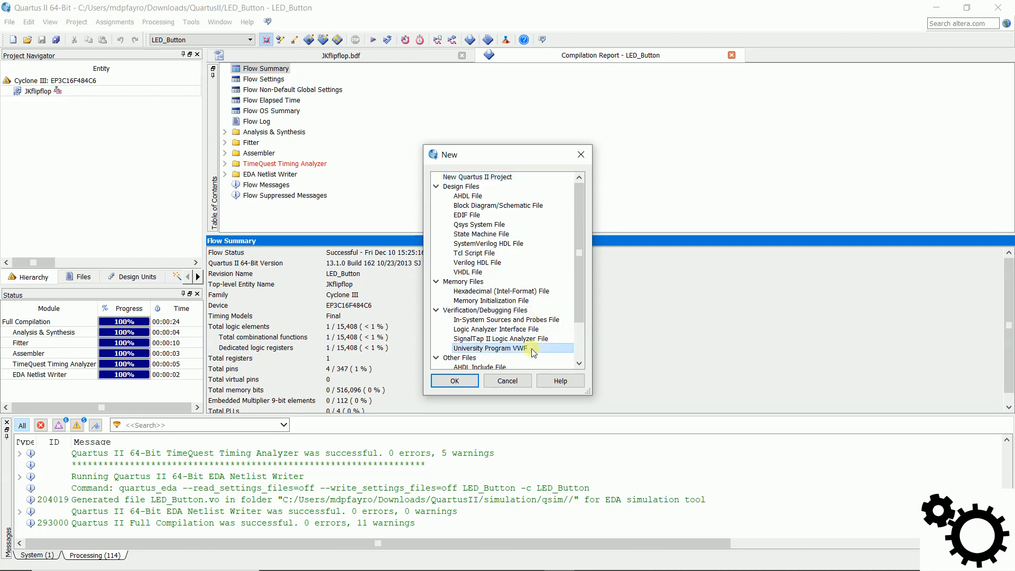
{"action": "left_click", "coordinate": [471, 379]}
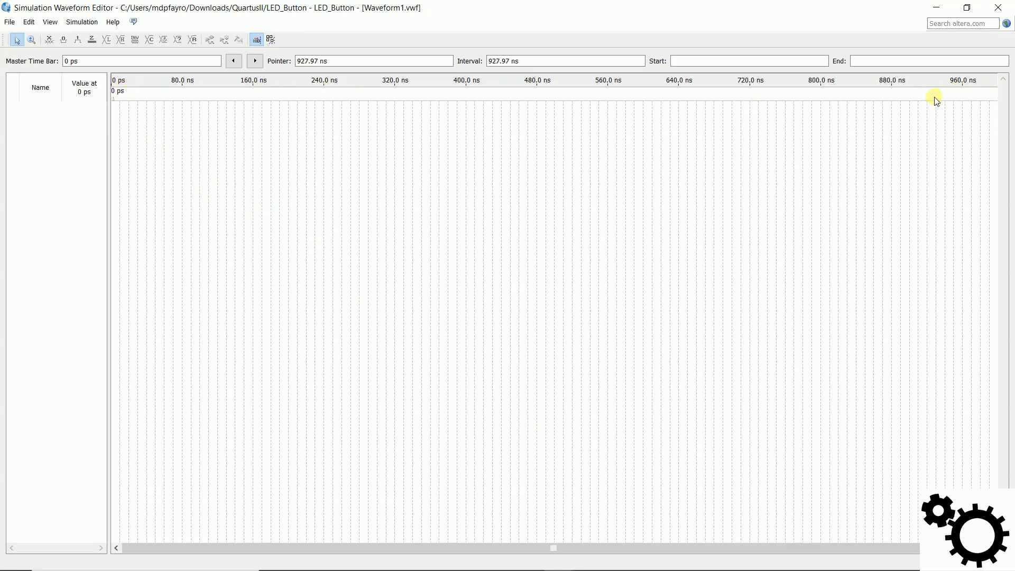
{"action": "left_click", "coordinate": [35, 25]}
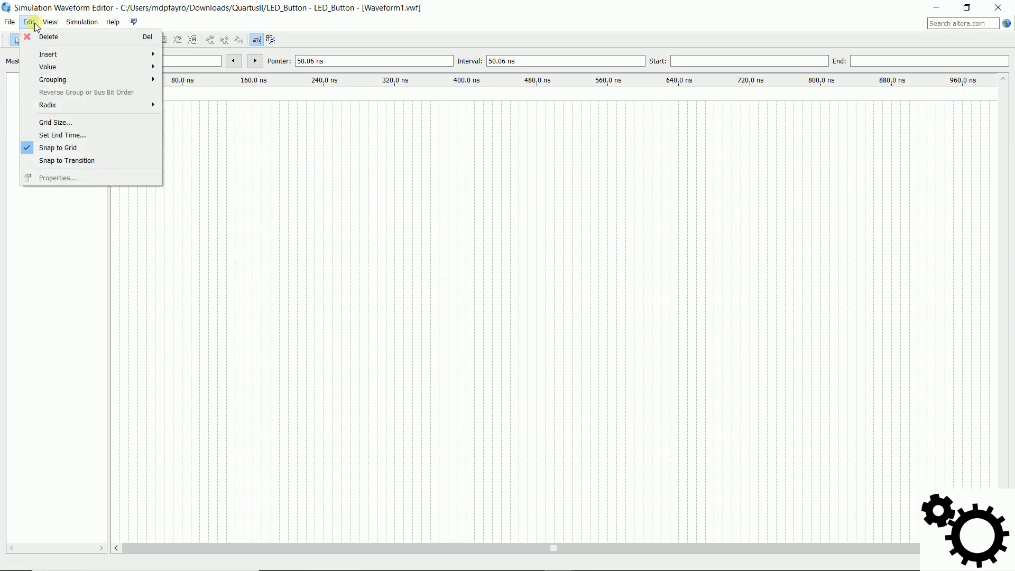
{"action": "left_click", "coordinate": [59, 135]}
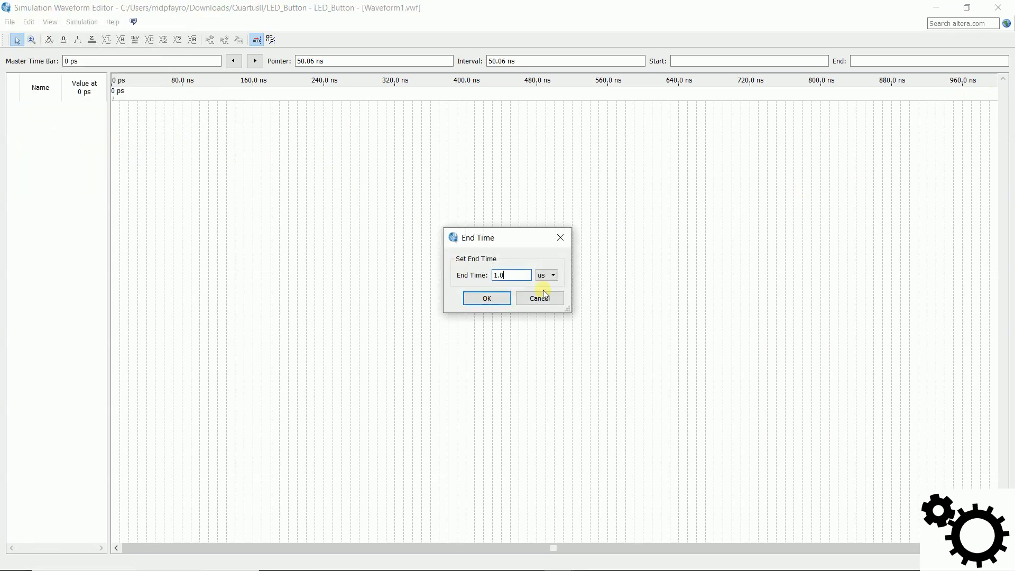
{"action": "left_click", "coordinate": [544, 275]}
{"action": "left_click", "coordinate": [545, 275]}
{"action": "left_click", "coordinate": [537, 297]}
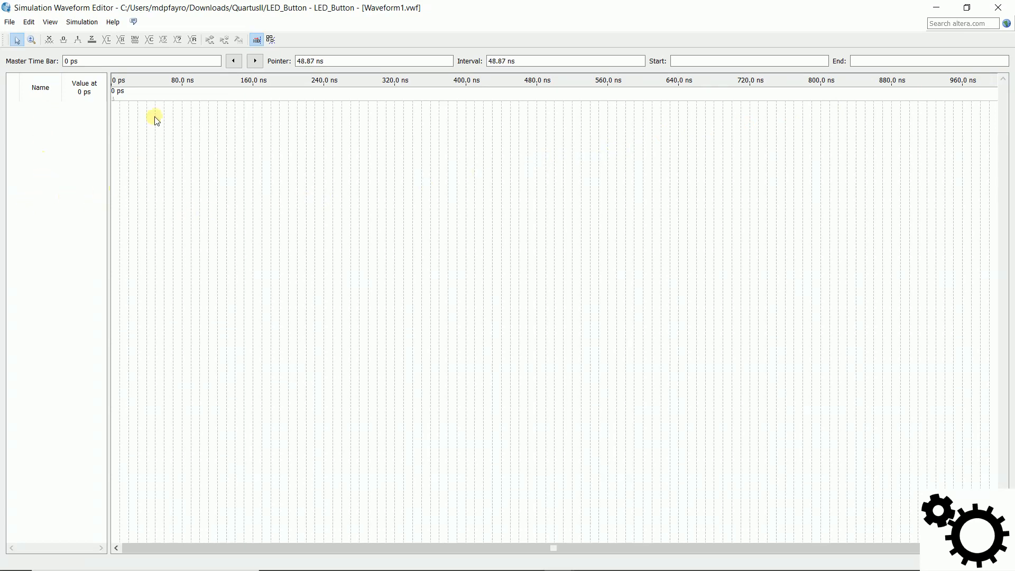
- Find all pins with the Node Finder and insert Clk, J, K and Q into the waveform file
{"action": "left_click", "coordinate": [29, 23]}
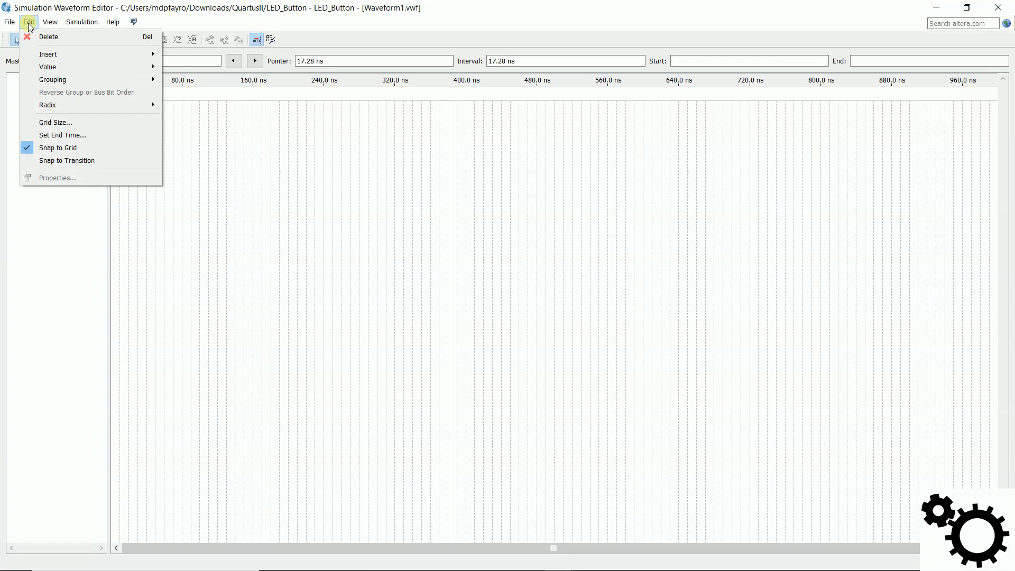
{"action": "mouse_move", "coordinate": [84, 54]}
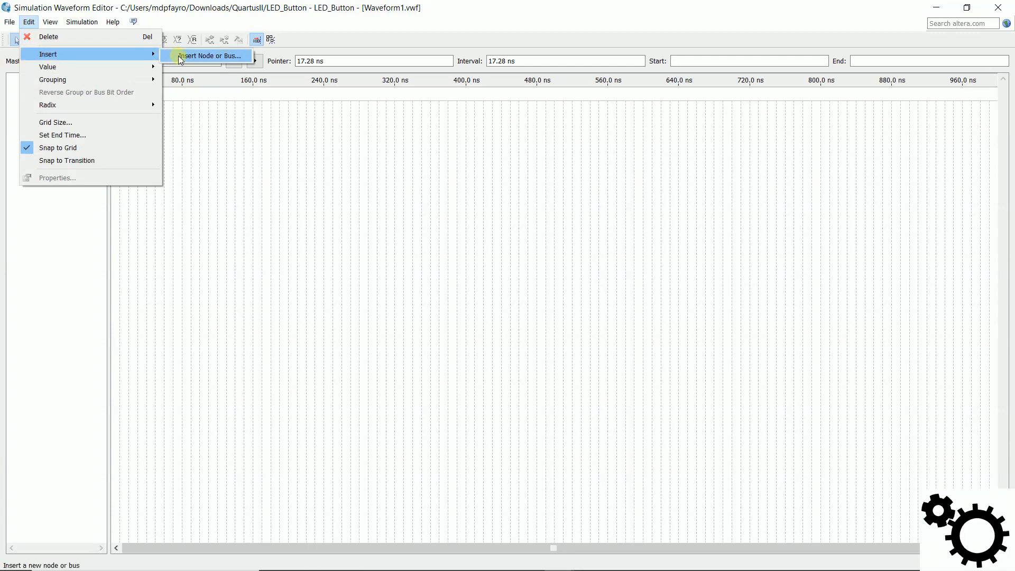
{"action": "left_click", "coordinate": [212, 55]}
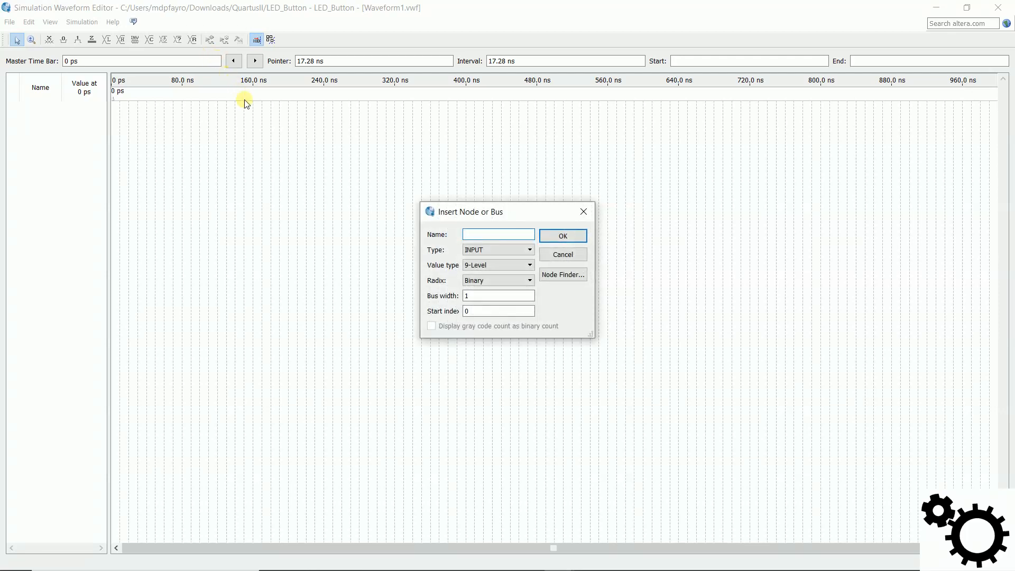
{"action": "left_click", "coordinate": [563, 276]}
{"action": "left_click", "coordinate": [575, 214]}
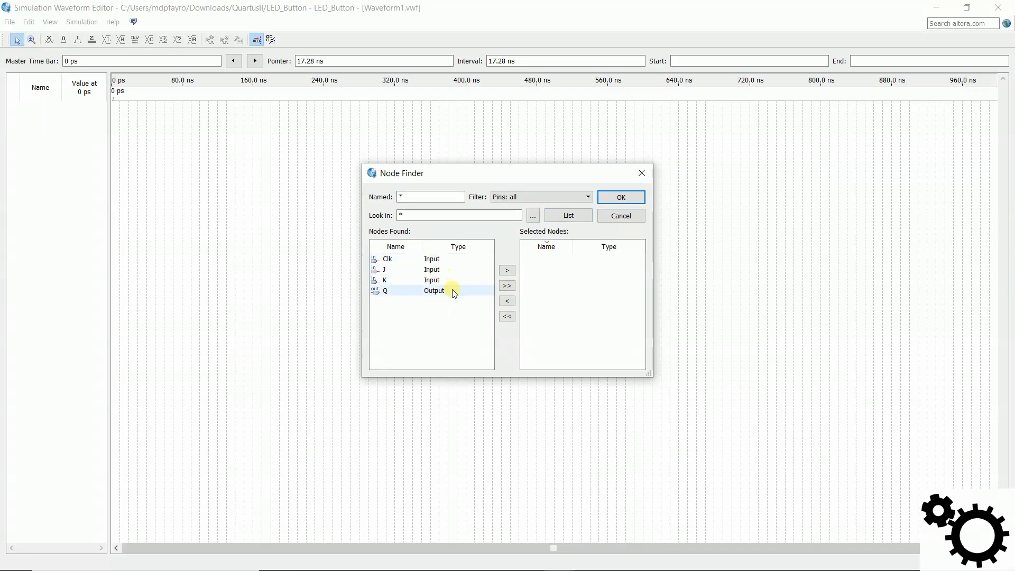
{"action": "left_click", "coordinate": [506, 286]}
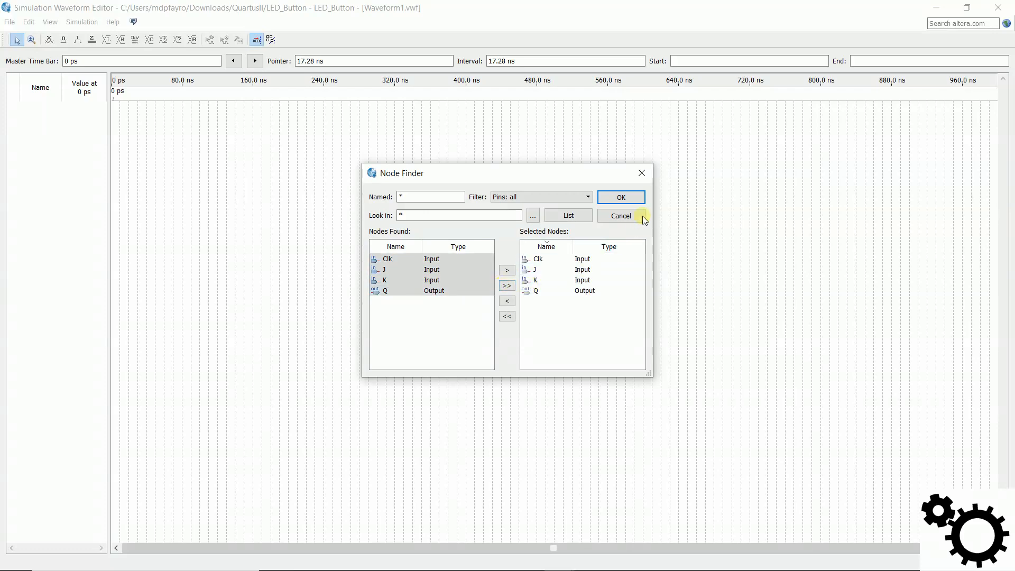
{"action": "left_click", "coordinate": [638, 199]}
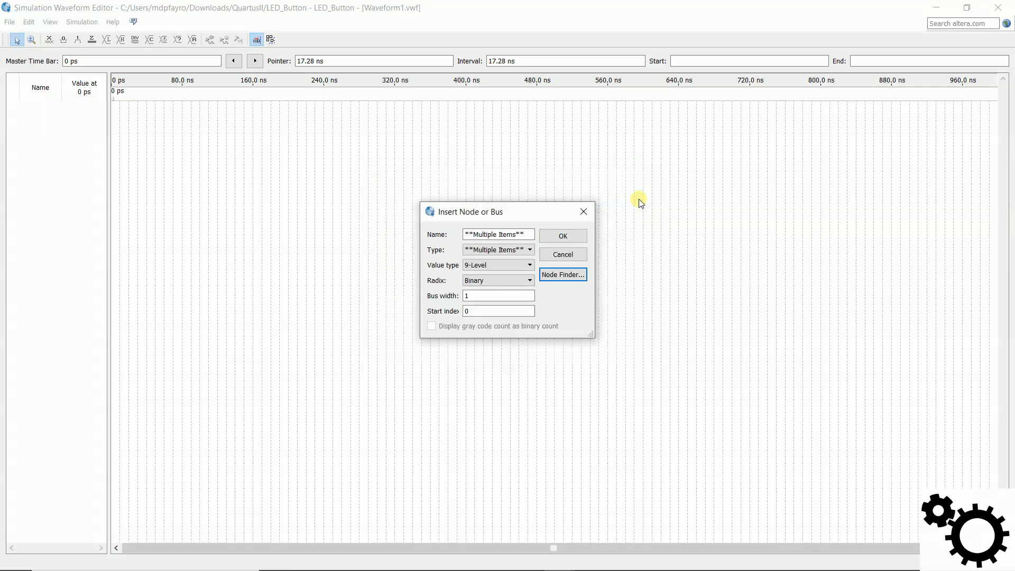
{"action": "left_click", "coordinate": [551, 236]}
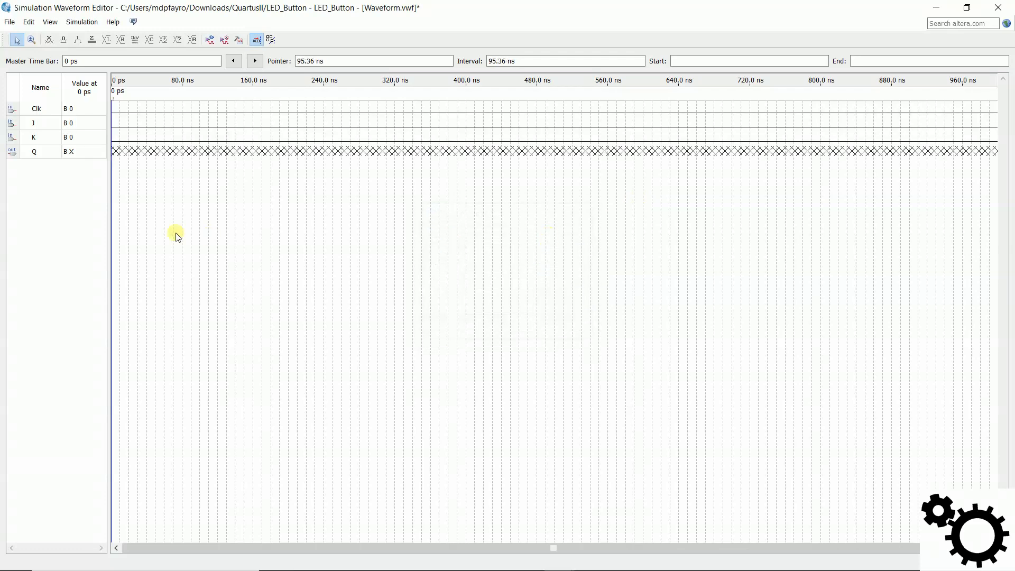
- Define the Clk signal as a clock waveform with a period of 100 ns
{"action": "left_click", "coordinate": [48, 183]}
{"action": "left_click", "coordinate": [46, 114]}
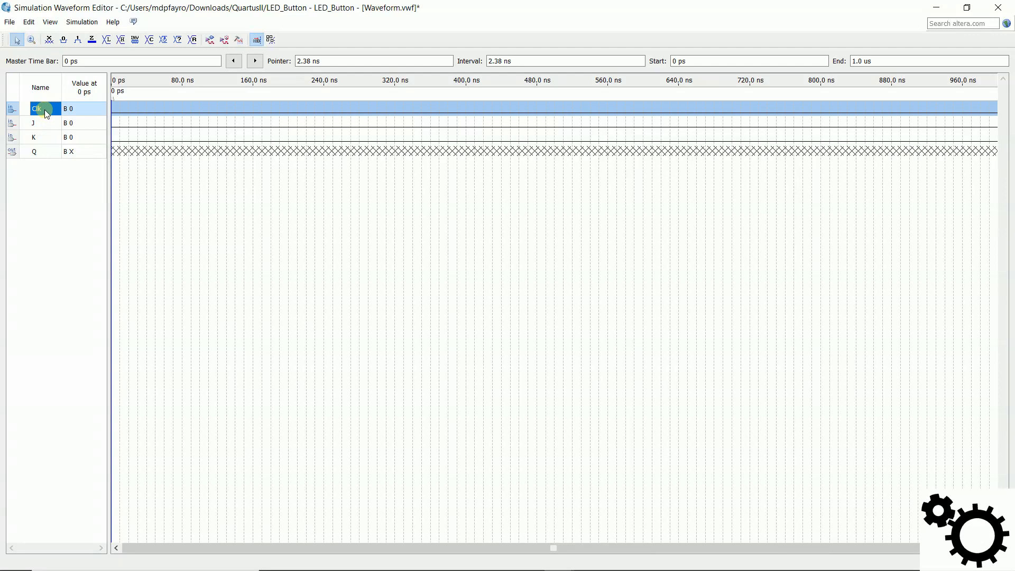
{"action": "left_click", "coordinate": [161, 41]}
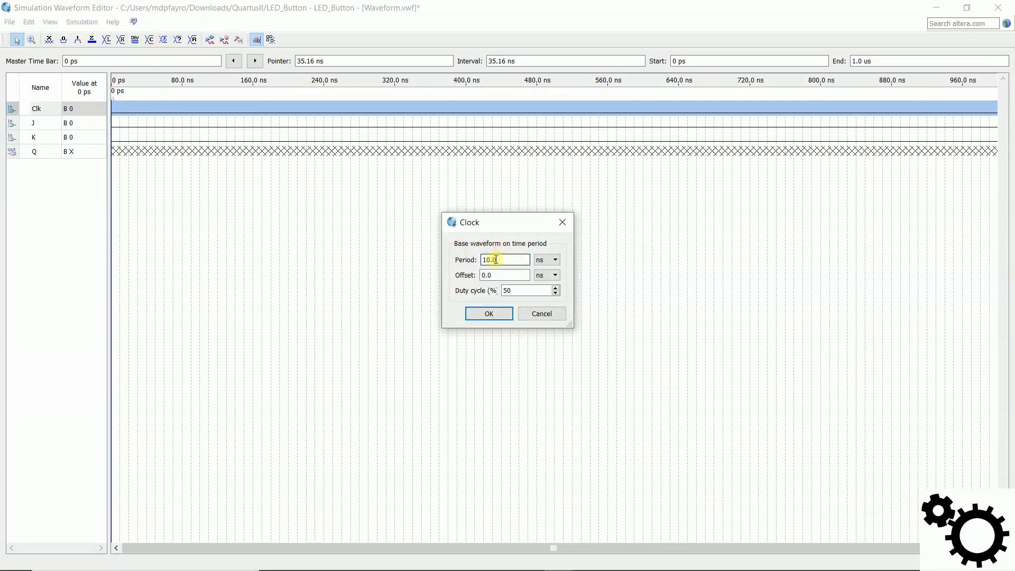
{"action": "type", "text": "0"}
{"action": "left_click", "coordinate": [505, 316]}
{"action": "left_click", "coordinate": [506, 316]}
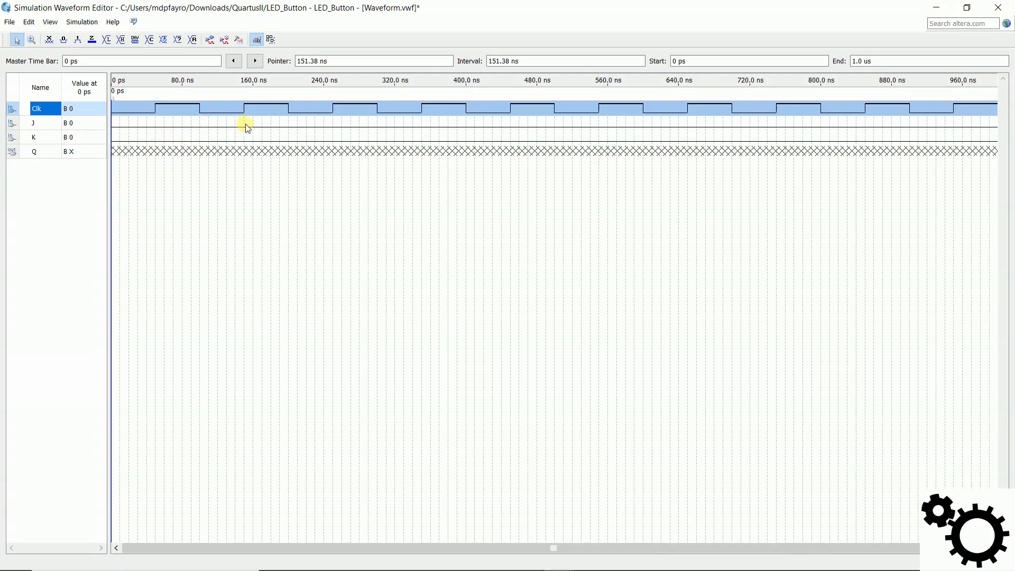
- Force the K signal high from 140 ns to 290 ns
{"action": "left_click", "coordinate": [237, 139]}
{"action": "left_click_drag", "start_coordinate": [237, 139], "coordinate": [369, 141]}
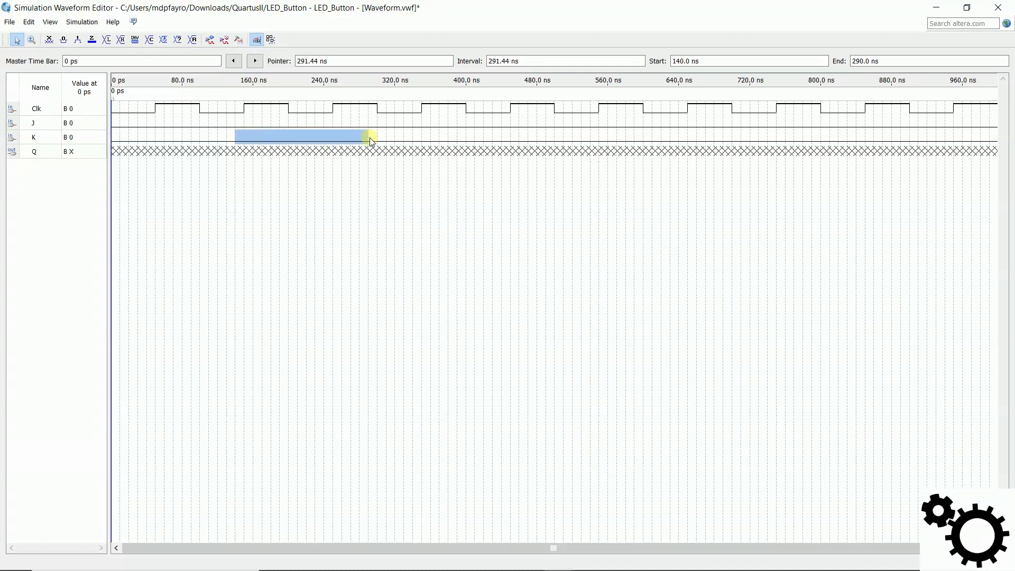
{"action": "left_click", "coordinate": [78, 40]}
{"action": "left_click", "coordinate": [361, 263]}
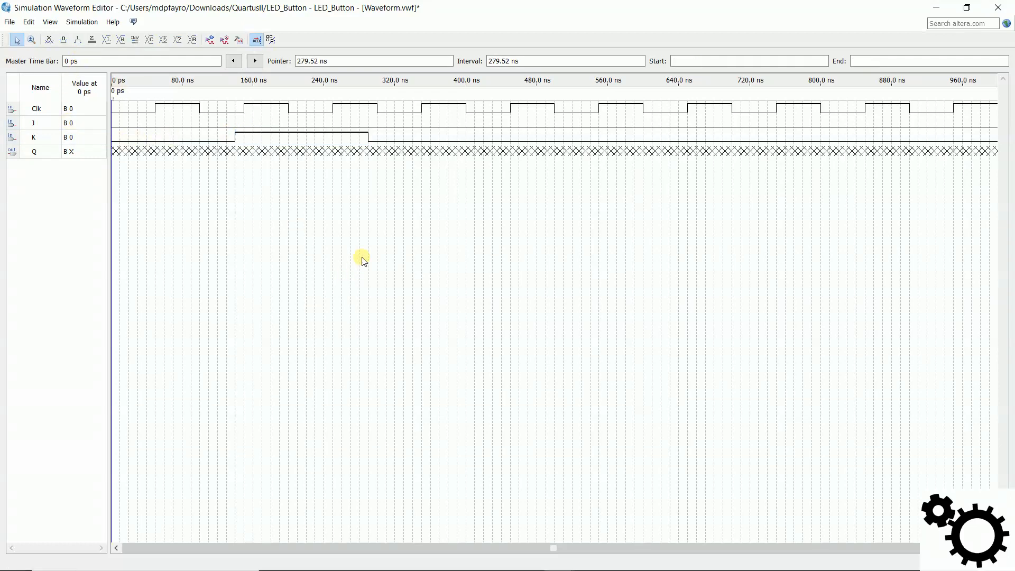
- Force the J signal high from 330 ns to 430 ns
{"action": "left_click_drag", "start_coordinate": [404, 122], "coordinate": [493, 125]}
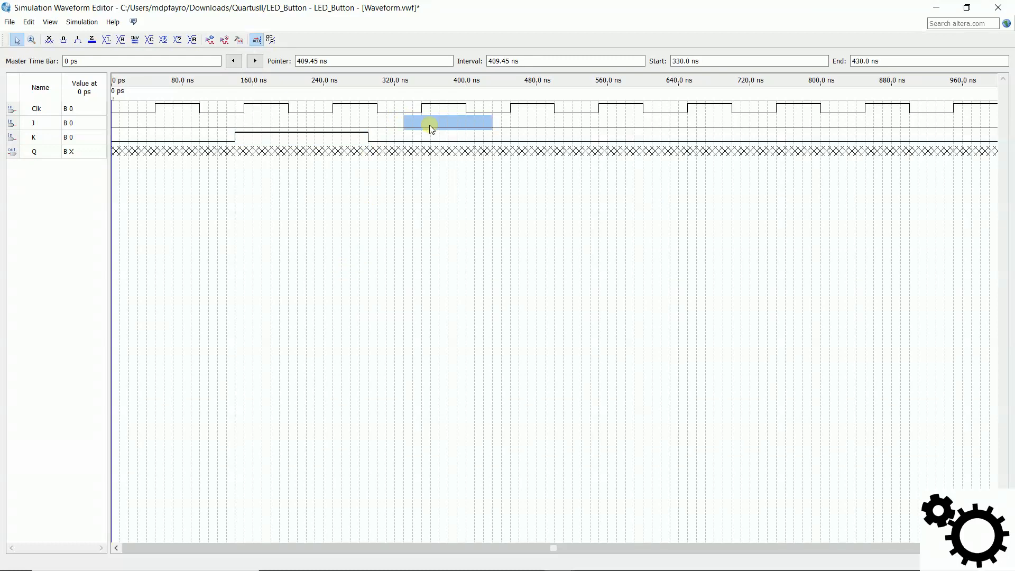
{"action": "left_click", "coordinate": [80, 40]}
{"action": "left_click", "coordinate": [628, 211]}
- Force both the J and K signals high from 530 ns to 770 ns
{"action": "left_click_drag", "start_coordinate": [580, 127], "coordinate": [793, 140]}
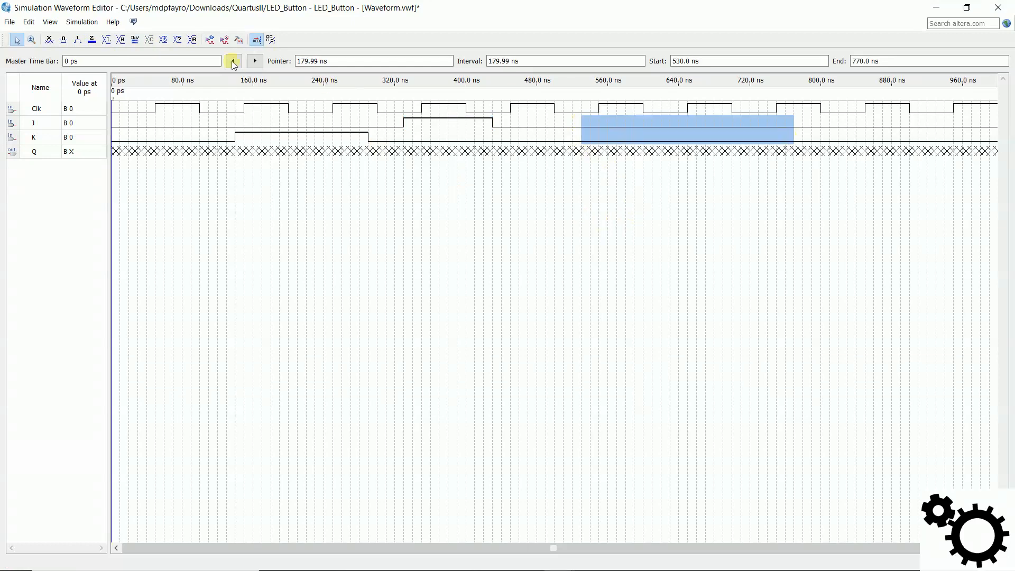
{"action": "left_click", "coordinate": [82, 41]}
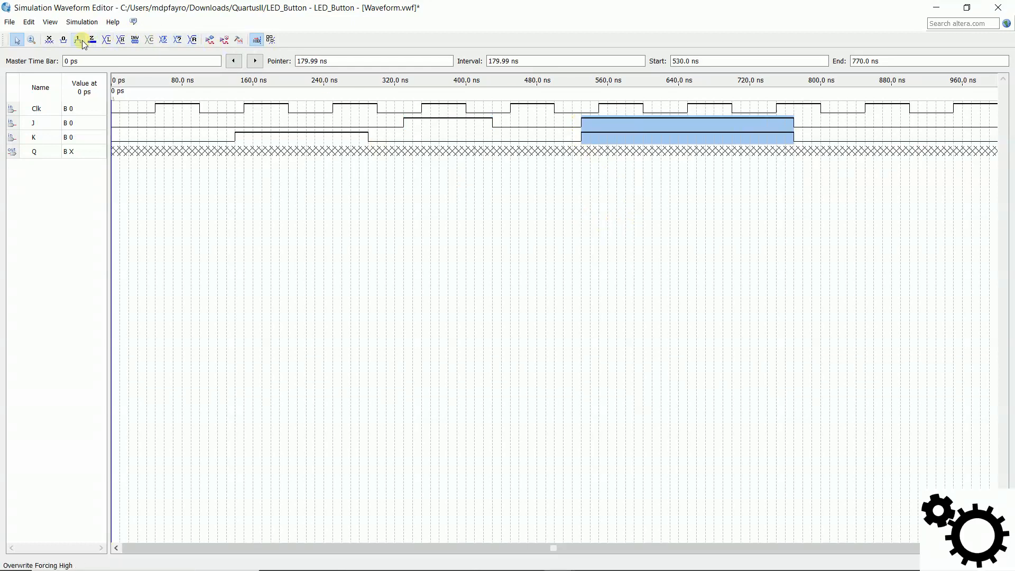
{"action": "left_click", "coordinate": [581, 241]}
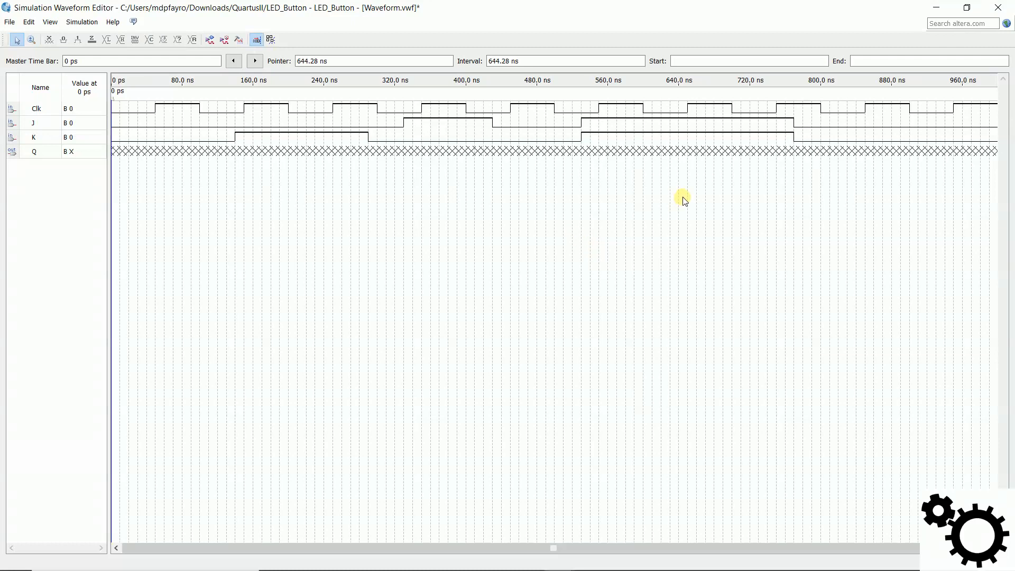
- Run the functional simulation, saving the waveform file as JKFlipflop.vwf in the project folder
{"action": "left_click", "coordinate": [211, 41]}
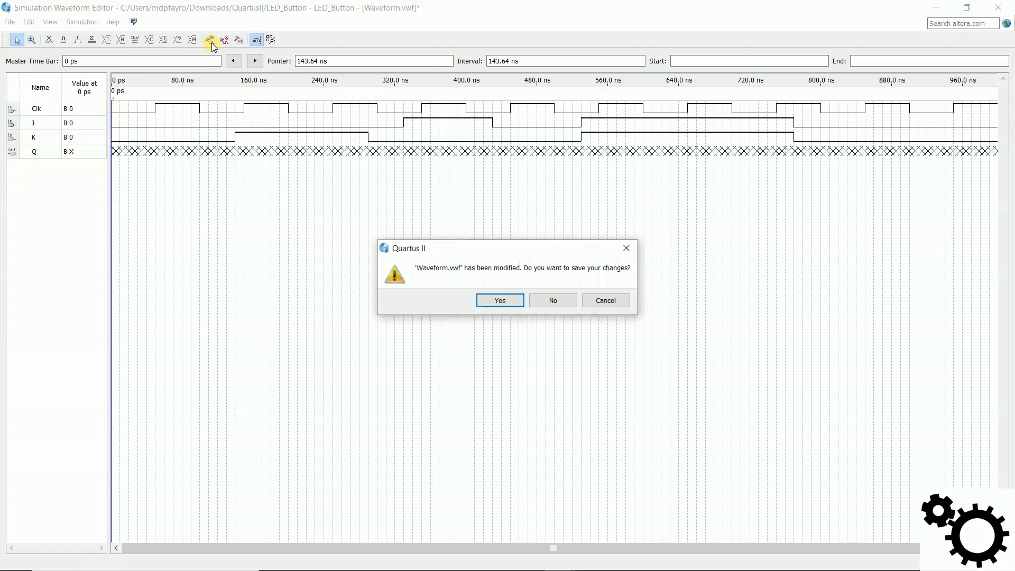
{"action": "left_click", "coordinate": [501, 300]}
{"action": "double_click", "coordinate": [748, 383]}
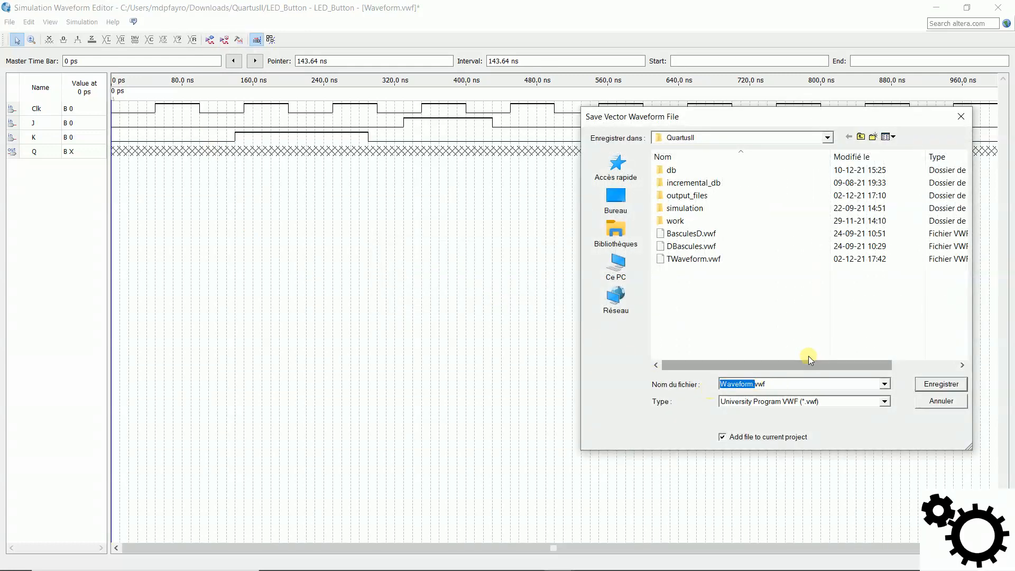
{"action": "type", "text": "JKFlipflop"}
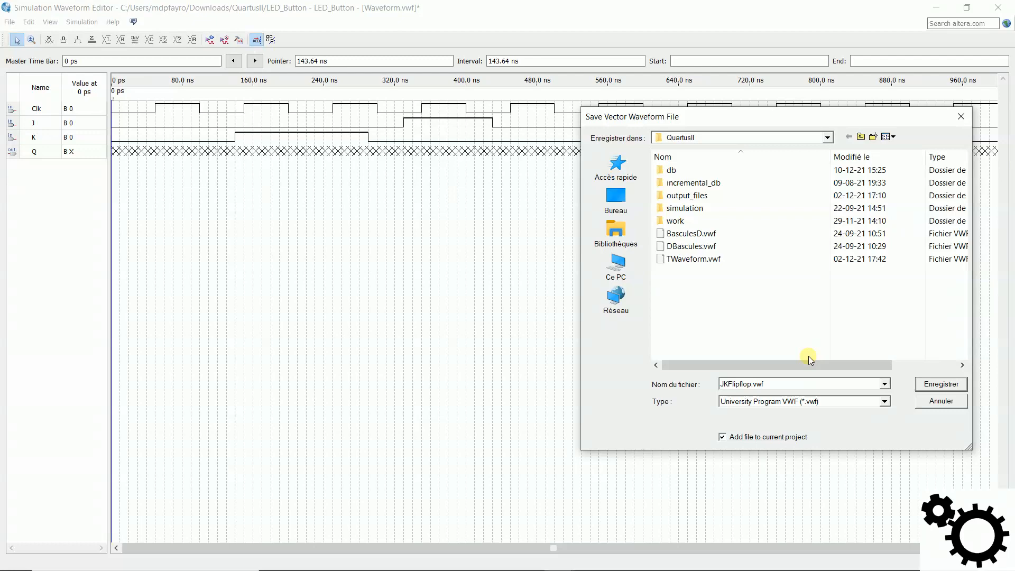
{"action": "left_click", "coordinate": [942, 384]}
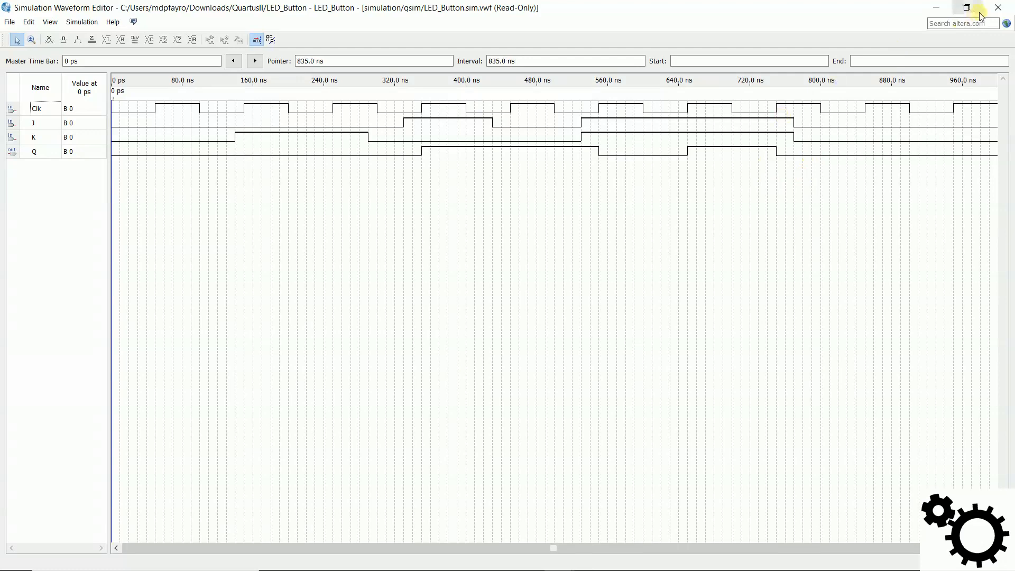
- Close the simulation result and the waveform editor, and return to the JKflipflop.bdf schematic
{"action": "left_click", "coordinate": [1008, 11]}
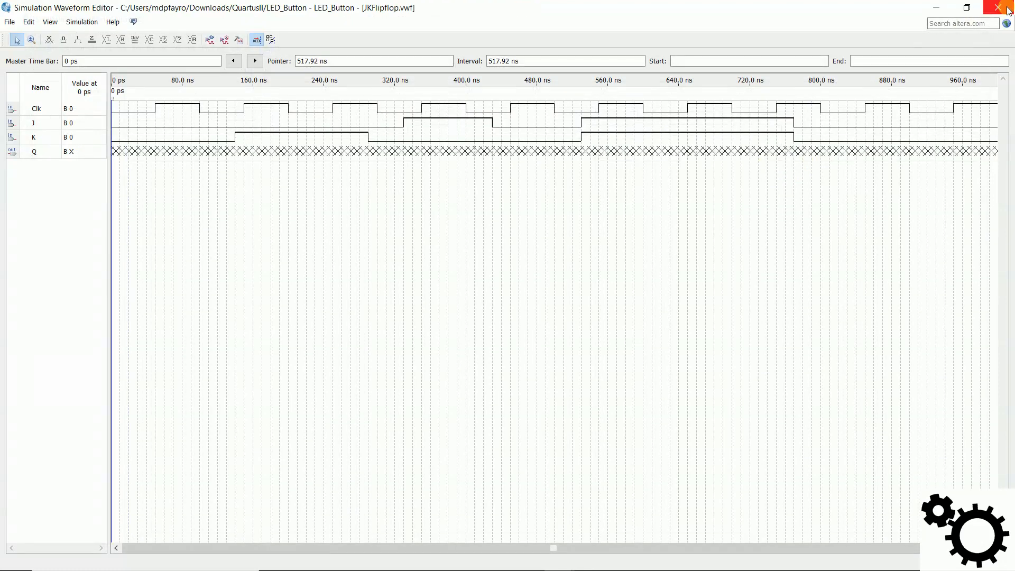
{"action": "left_click", "coordinate": [1008, 10]}
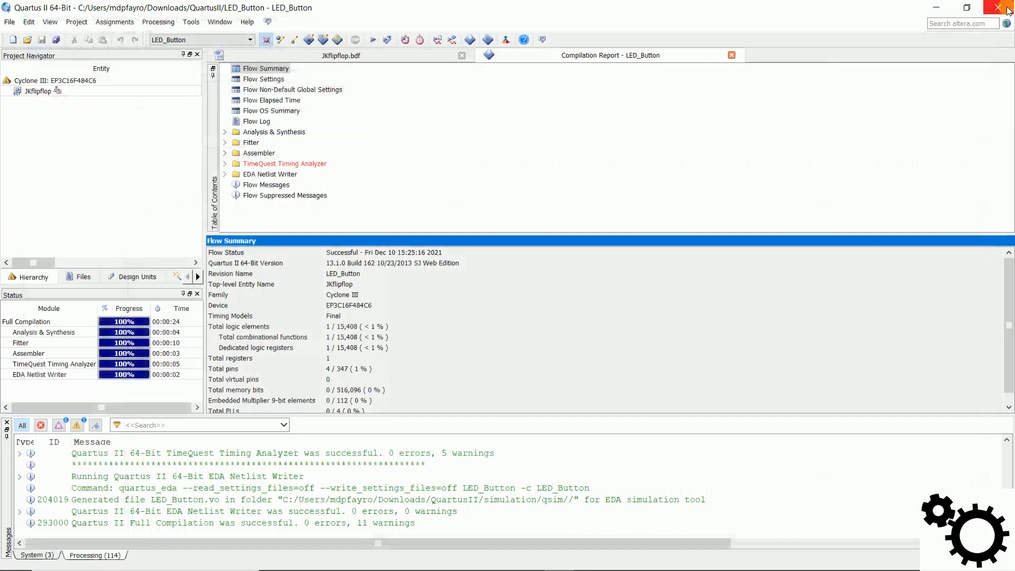
{"action": "left_click", "coordinate": [326, 55]}
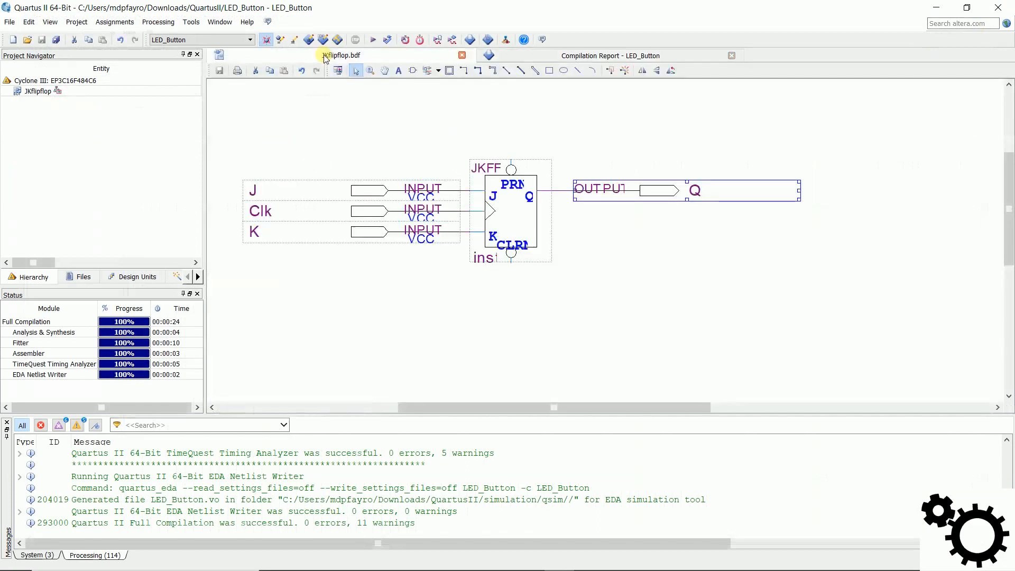
{"action": "left_click", "coordinate": [374, 189]}
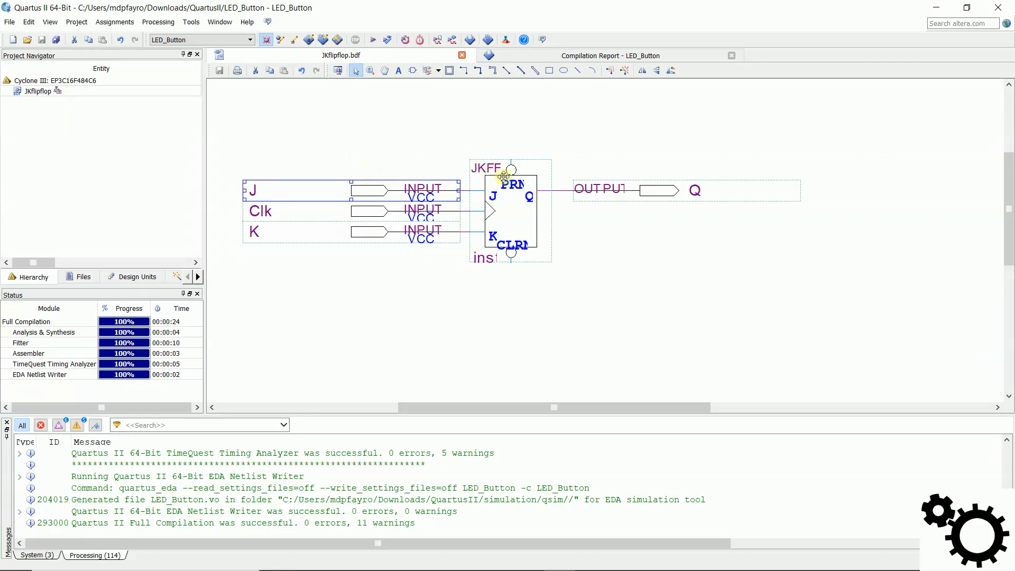
- Place two input pins in the schematic, one above the J pin and one below the K pin
{"action": "left_click", "coordinate": [414, 71]}
{"action": "left_click", "coordinate": [334, 286]}
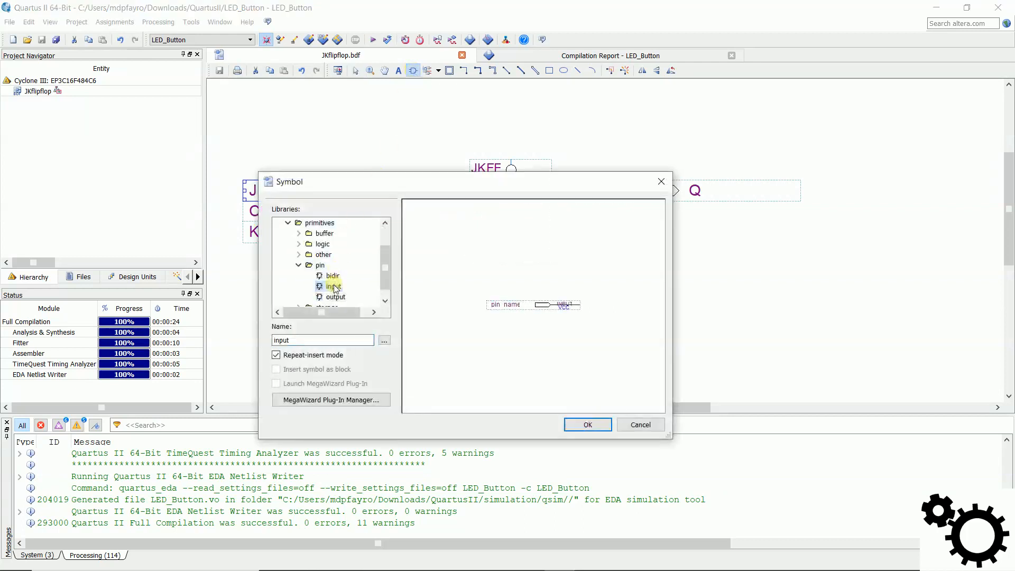
{"action": "left_click", "coordinate": [594, 424]}
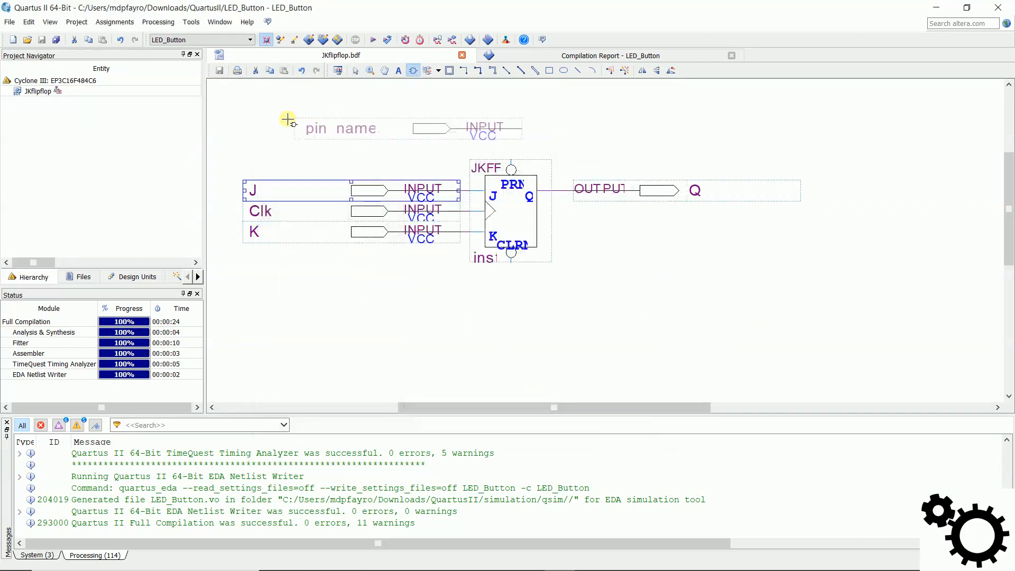
{"action": "left_click", "coordinate": [255, 132]}
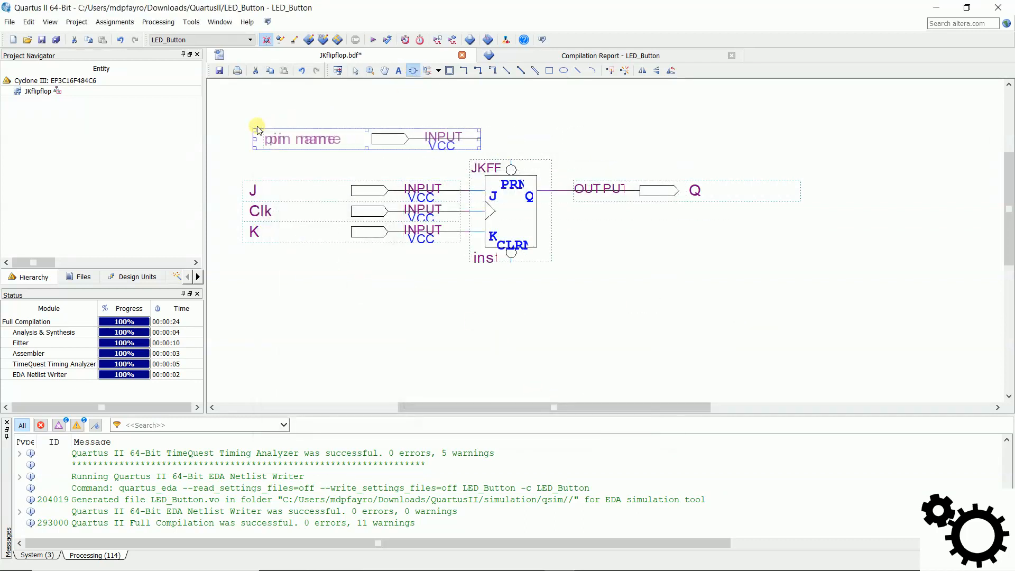
{"action": "left_click", "coordinate": [266, 297]}
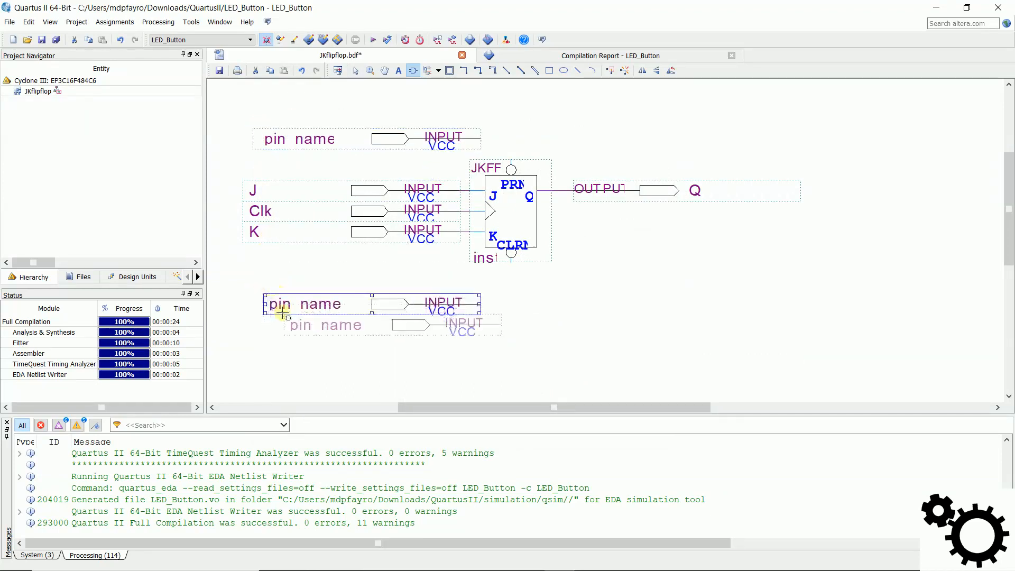
{"action": "key", "text": "Escape"}
- Rename the input pin above the J pin as Set
{"action": "left_click", "coordinate": [285, 139]}
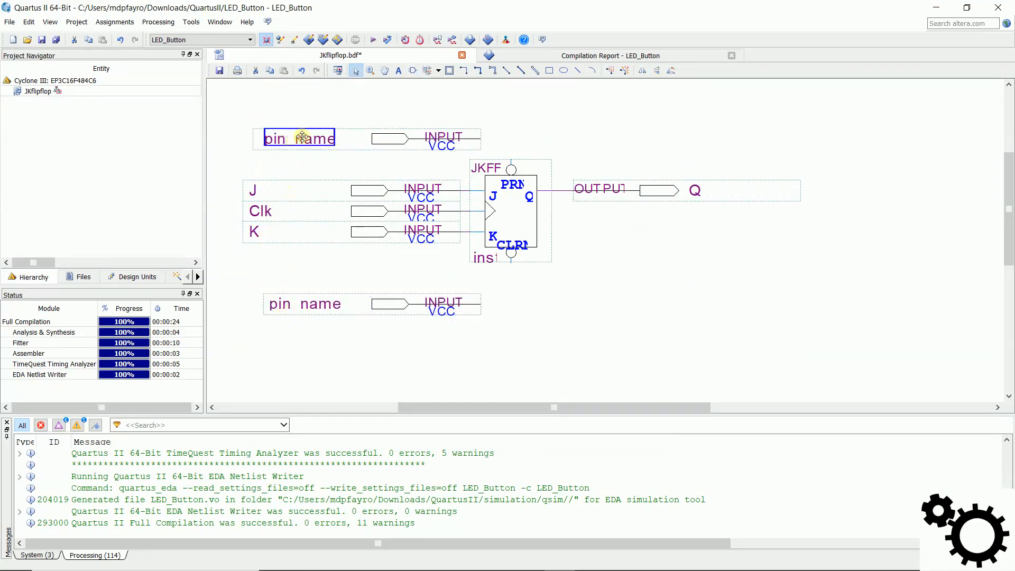
{"action": "double_click", "coordinate": [308, 138]}
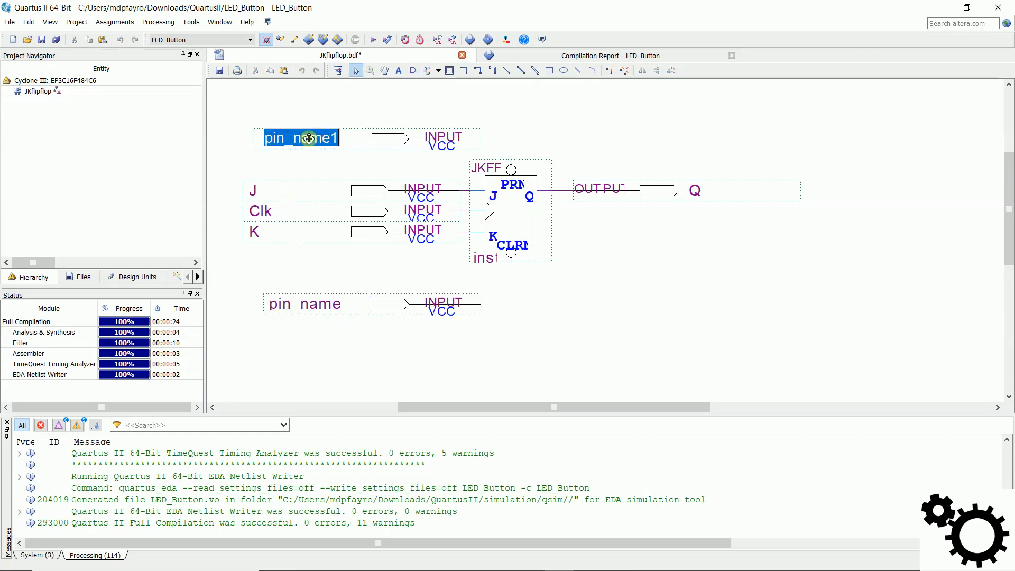
{"action": "type", "text": "Set"}
{"action": "key", "text": "Tab"}
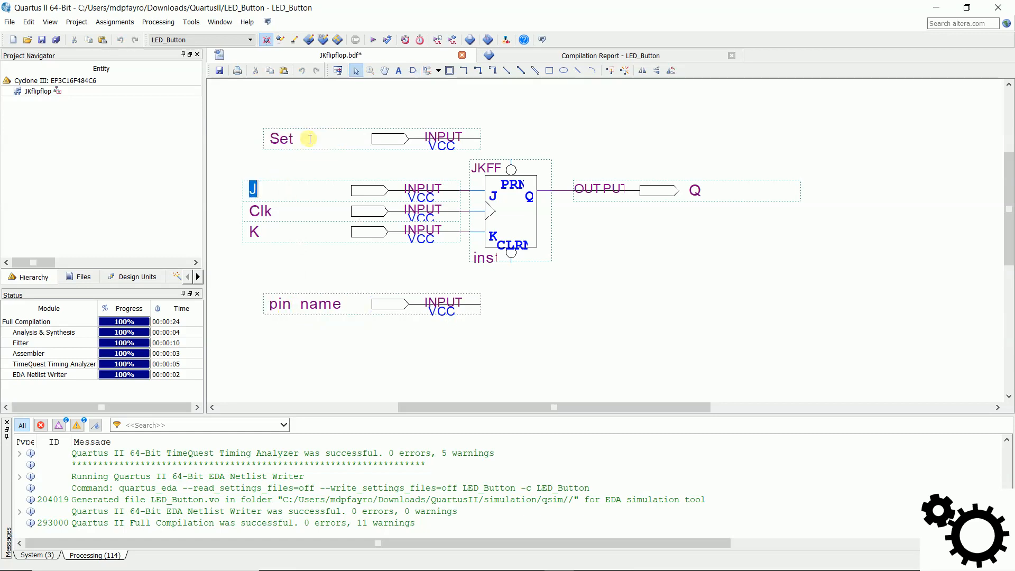
- Rename the input pin below the K pin as Reset
{"action": "double_click", "coordinate": [302, 302]}
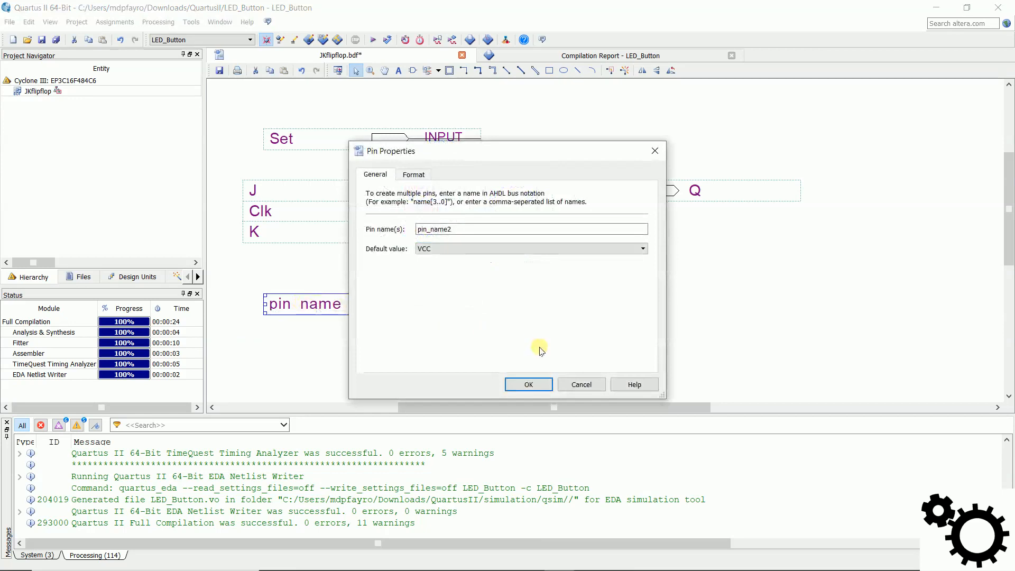
{"action": "double_click", "coordinate": [492, 229]}
{"action": "type", "text": "Reset"}
{"action": "left_click", "coordinate": [529, 384]}
{"action": "left_click", "coordinate": [576, 334]}
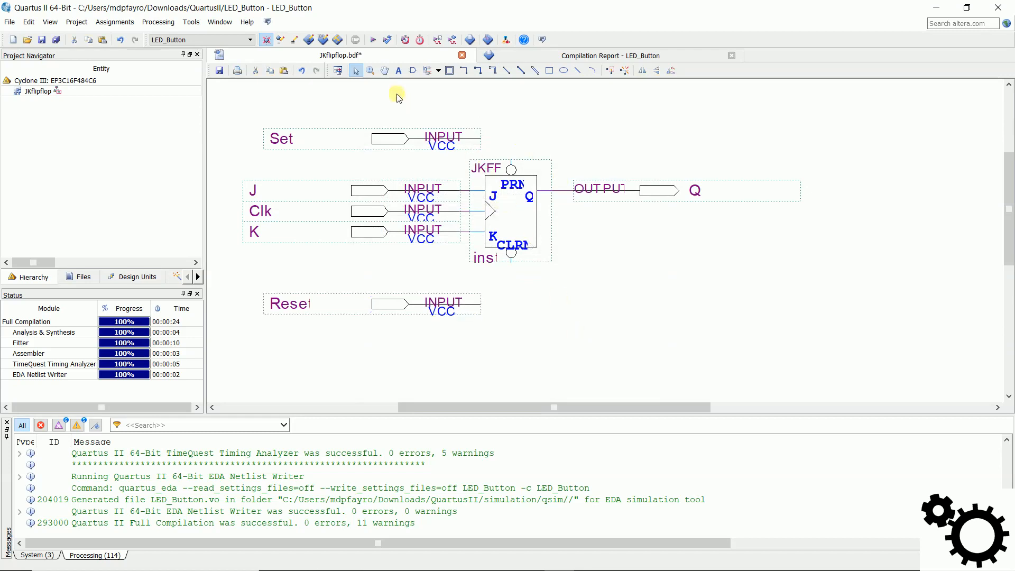
- Wire the Set pin to the flip-flop's PRN input and the Reset pin to its CLRN input
{"action": "left_click", "coordinate": [463, 71]}
{"action": "mouse_move", "coordinate": [480, 138]}
{"action": "left_mouse_down"}
{"action": "mouse_move", "coordinate": [503, 140]}
{"action": "mouse_move", "coordinate": [511, 159]}
{"action": "left_mouse_up"}
{"action": "left_click_drag", "start_coordinate": [480, 304], "coordinate": [511, 263]}
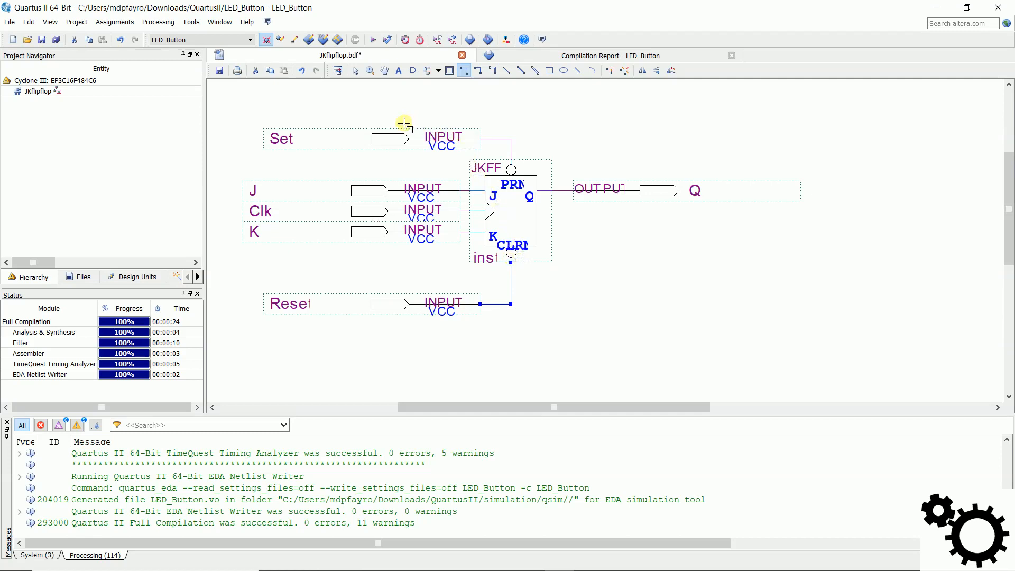
{"action": "key", "text": "Escape"}
{"action": "left_click", "coordinate": [357, 136]}
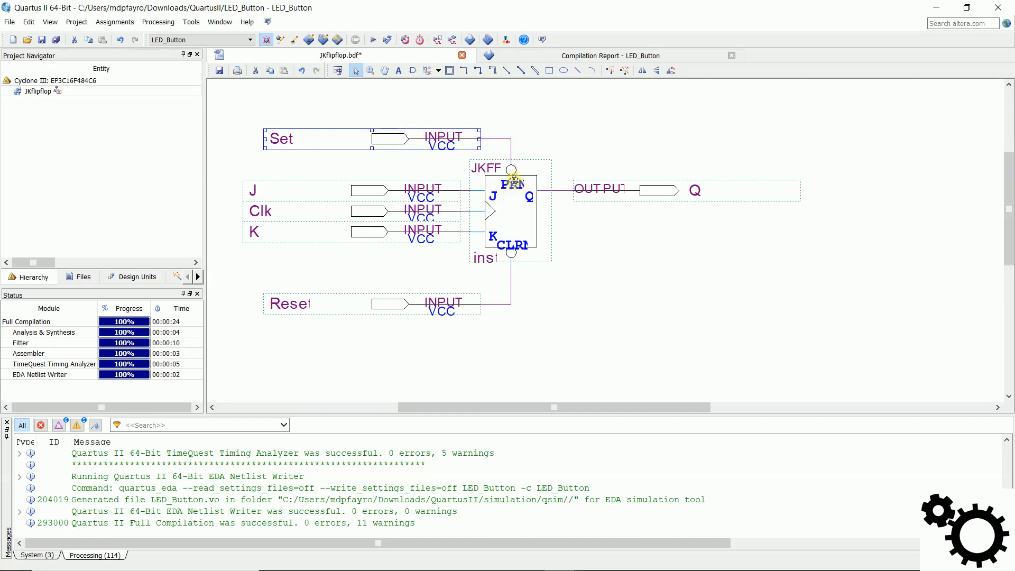
- Run a full compilation of the design, saving the changes to JKflipflop.bdf
{"action": "left_click", "coordinate": [374, 40]}
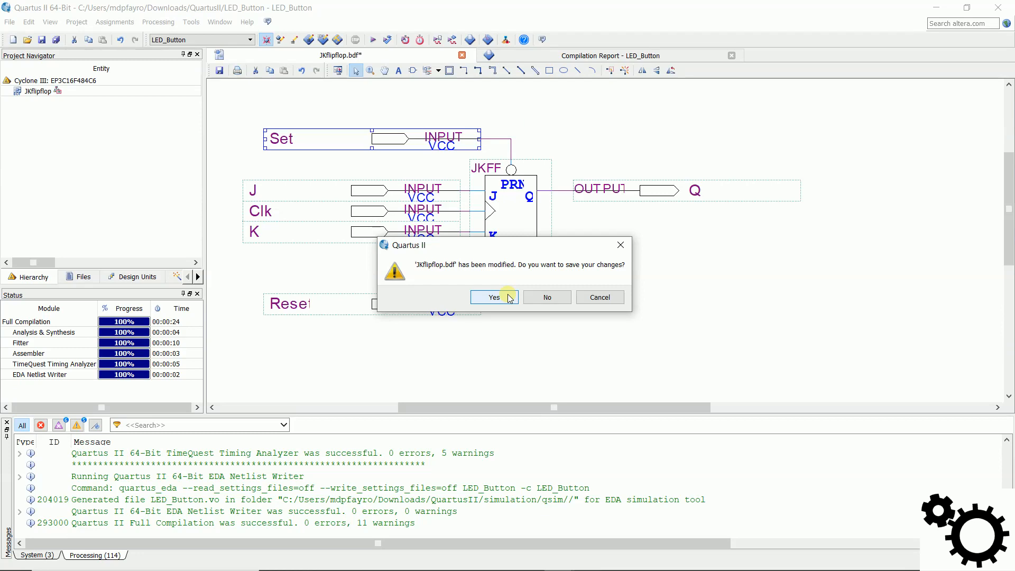
{"action": "left_click", "coordinate": [494, 297]}
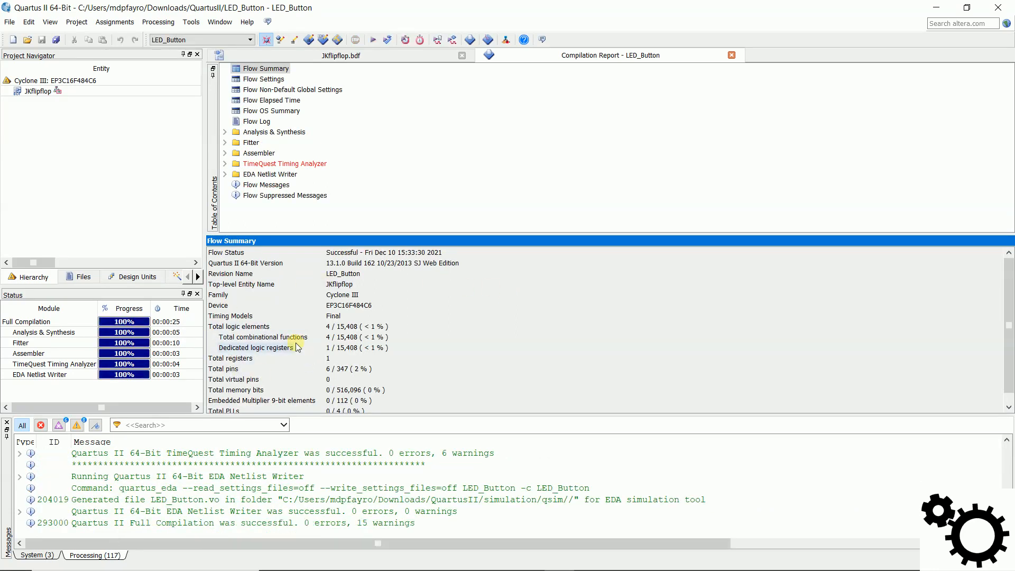
- Create a new University Program VWF file to bring up the waveform editor
{"action": "left_click", "coordinate": [11, 23]}
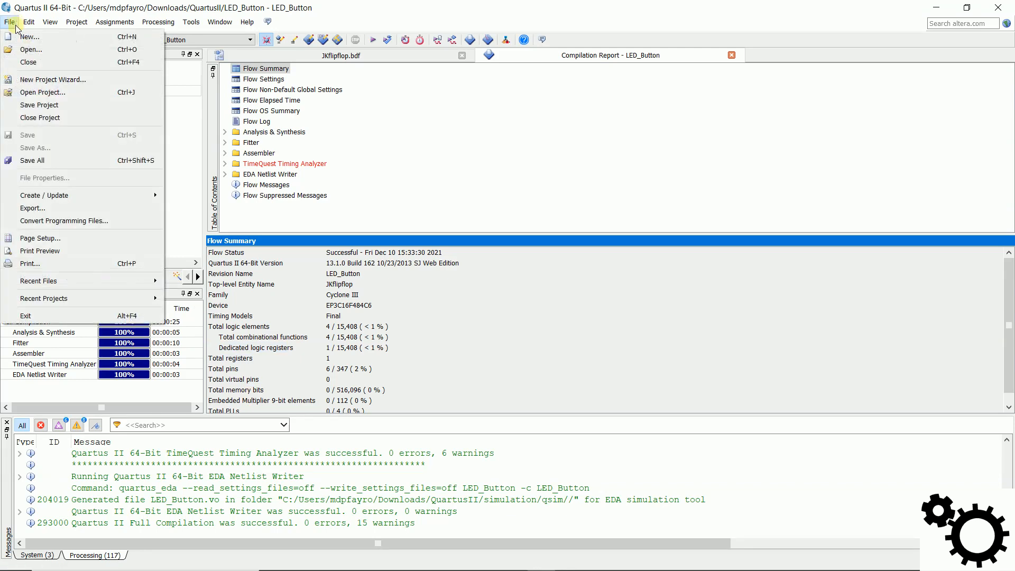
{"action": "left_click", "coordinate": [21, 37]}
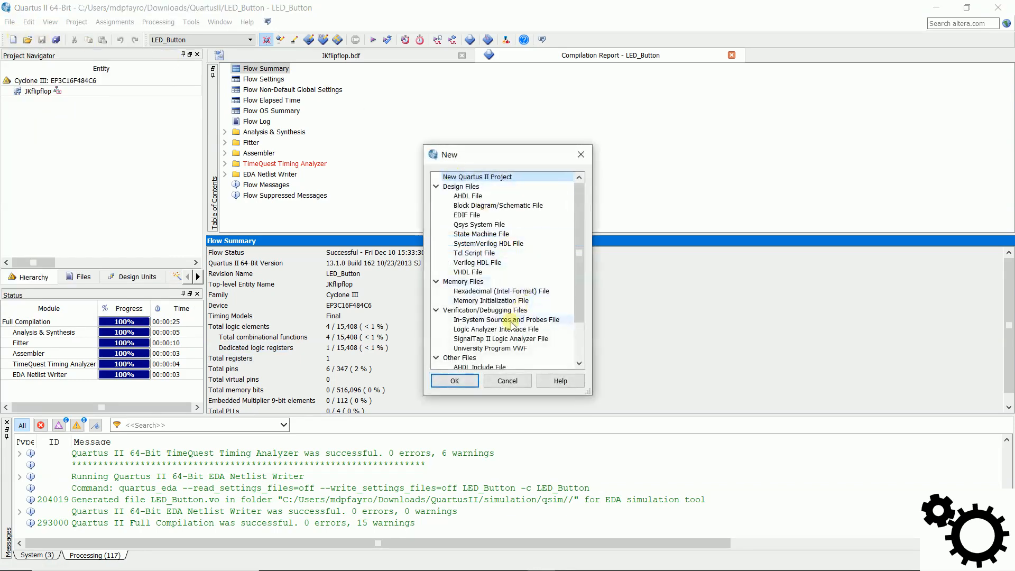
{"action": "left_click", "coordinate": [495, 347]}
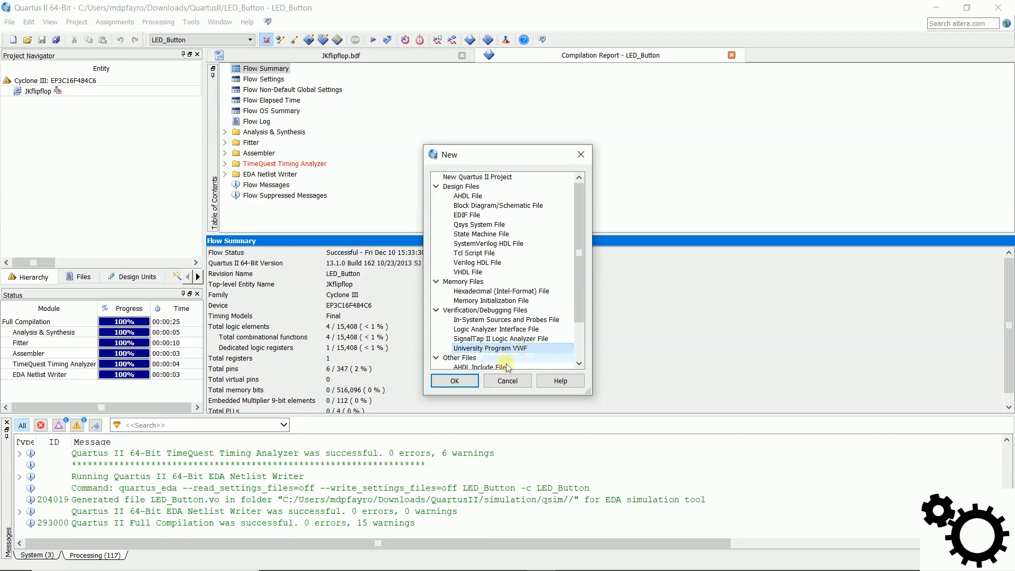
{"action": "left_click", "coordinate": [455, 381]}
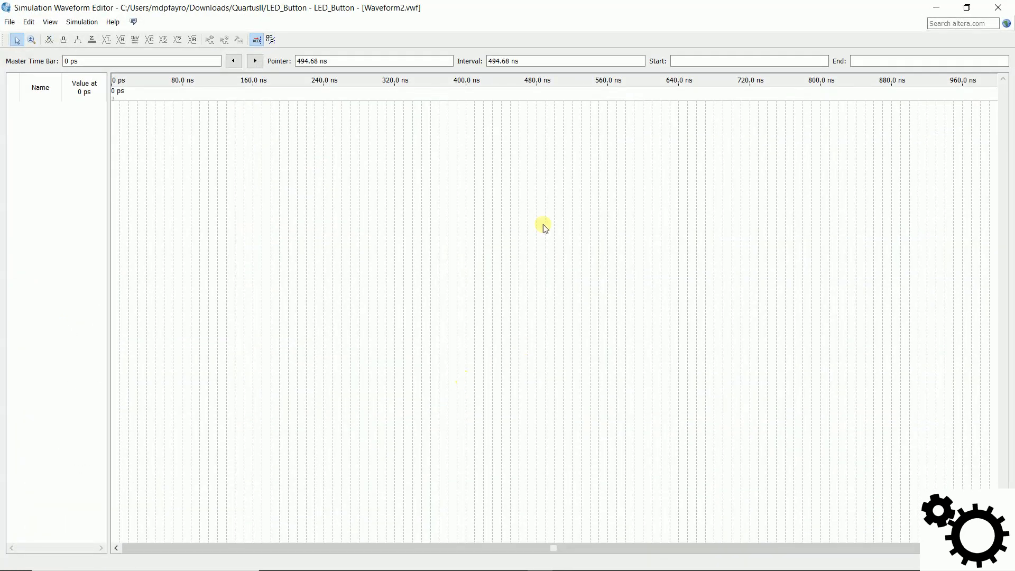
- Open the saved JKFlipflop.vwf waveform file from the QuartusII folder
{"action": "left_click", "coordinate": [10, 23]}
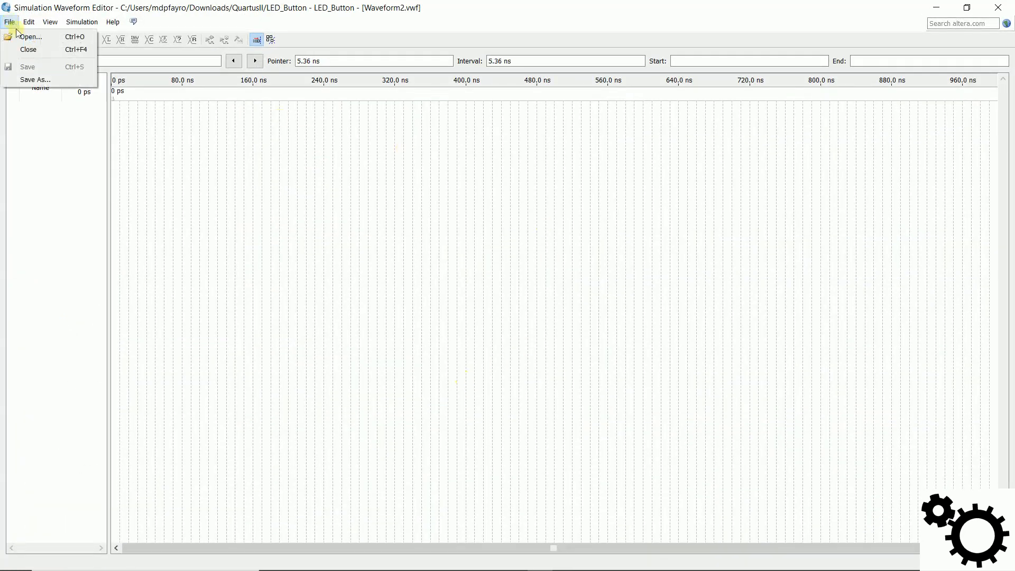
{"action": "left_click", "coordinate": [18, 35]}
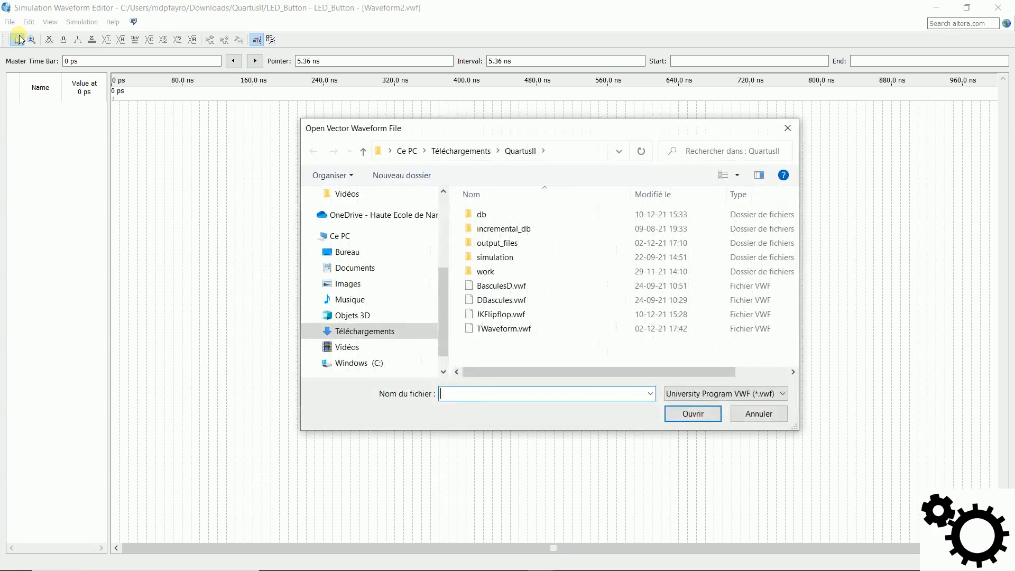
{"action": "left_click", "coordinate": [540, 316]}
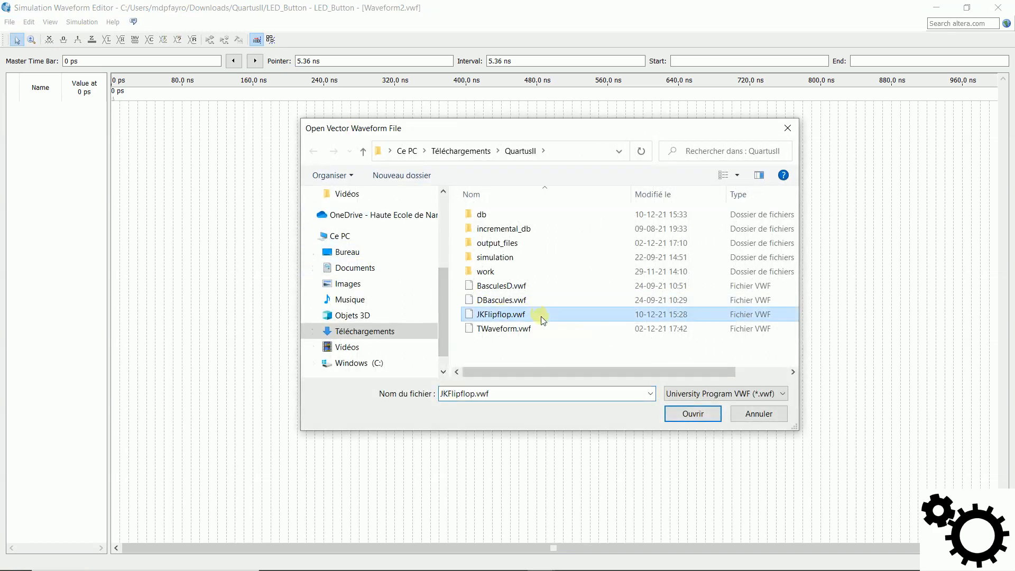
{"action": "left_click", "coordinate": [682, 412]}
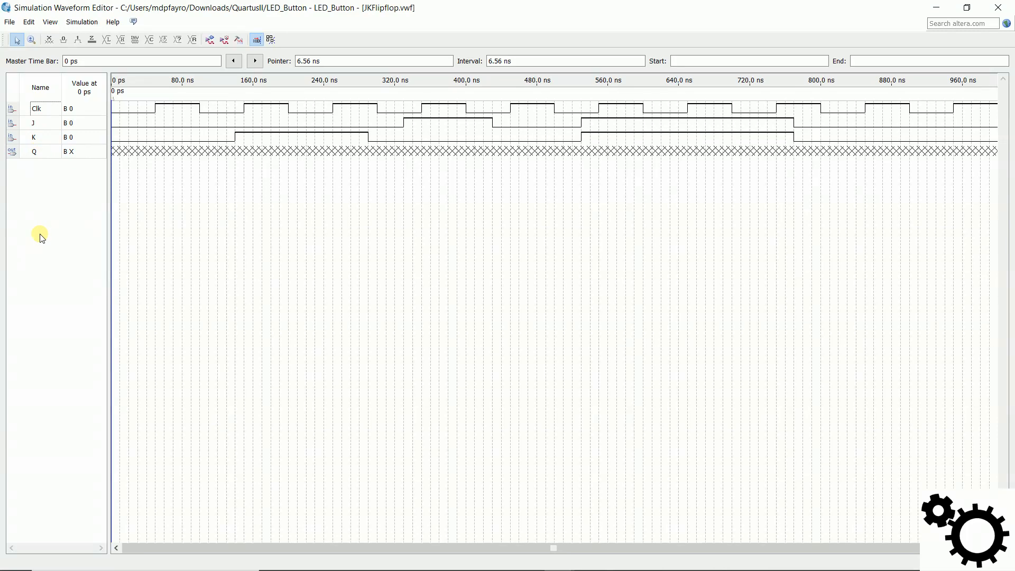
- Insert the Reset and Set input pins into the waveform file, picking them from the project's listed nodes with the Node Finder
{"action": "left_click", "coordinate": [29, 22]}
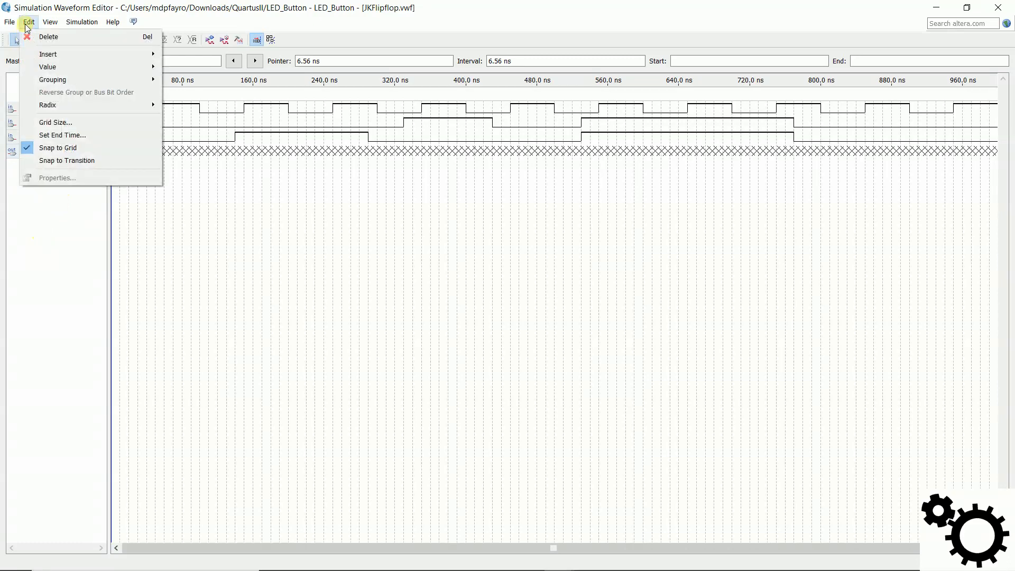
{"action": "mouse_move", "coordinate": [64, 53]}
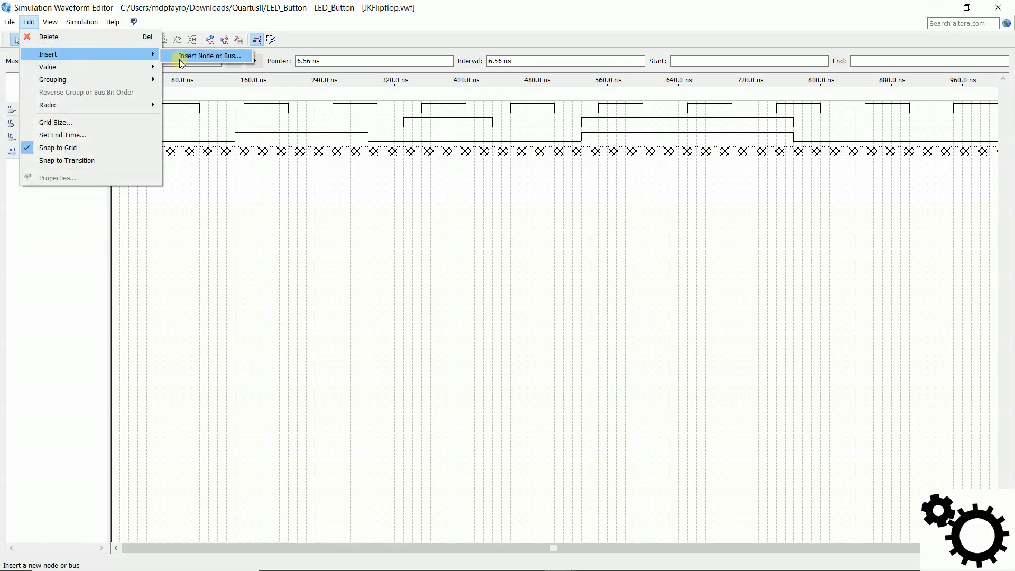
{"action": "left_click", "coordinate": [243, 56]}
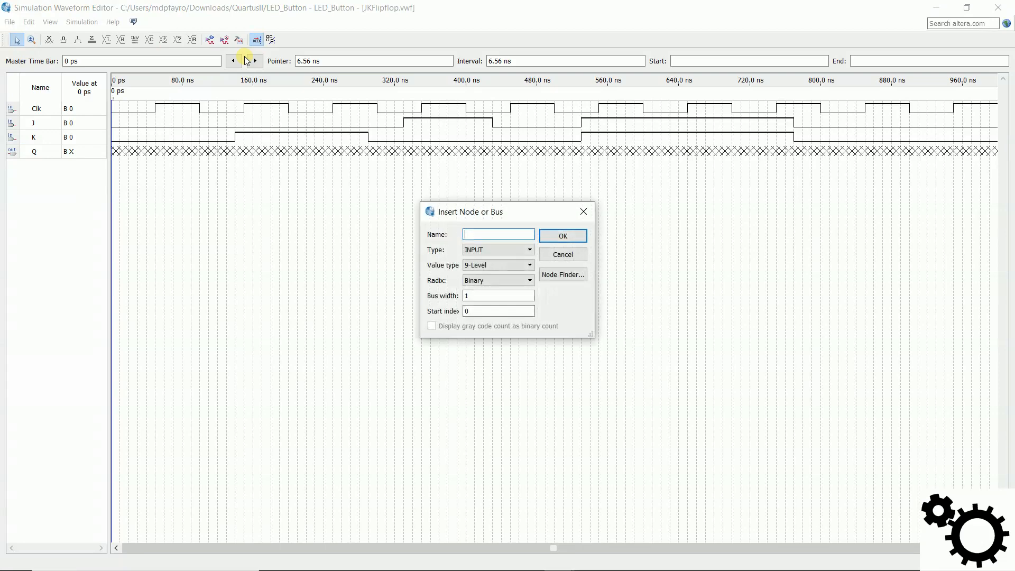
{"action": "left_click", "coordinate": [564, 275]}
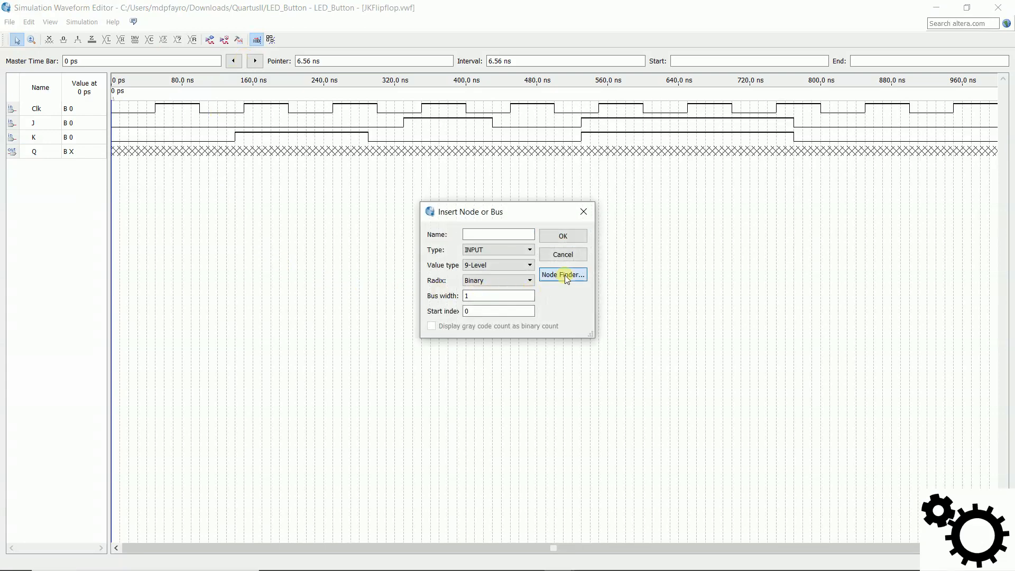
{"action": "left_click", "coordinate": [564, 218]}
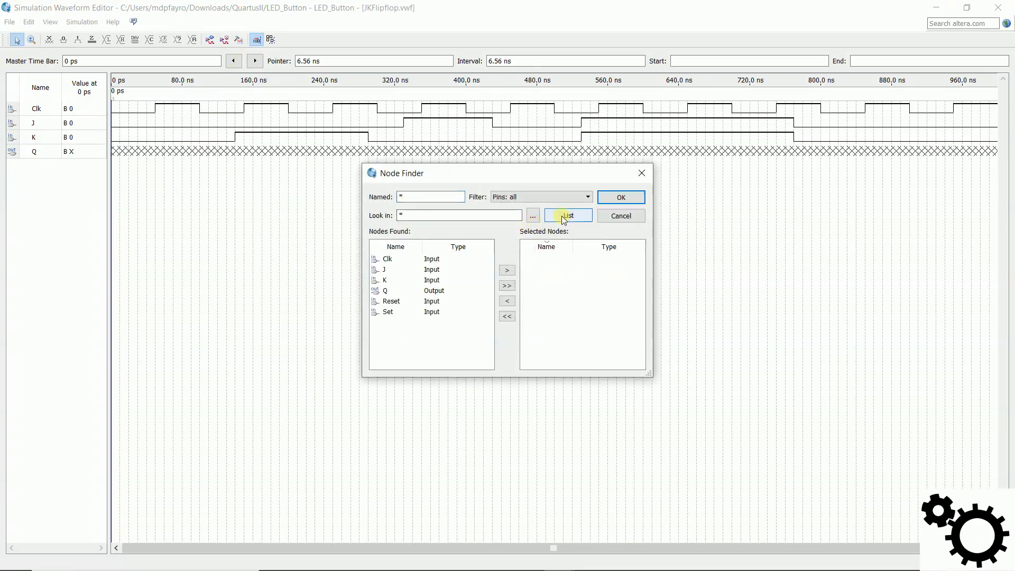
{"action": "left_click", "coordinate": [392, 303]}
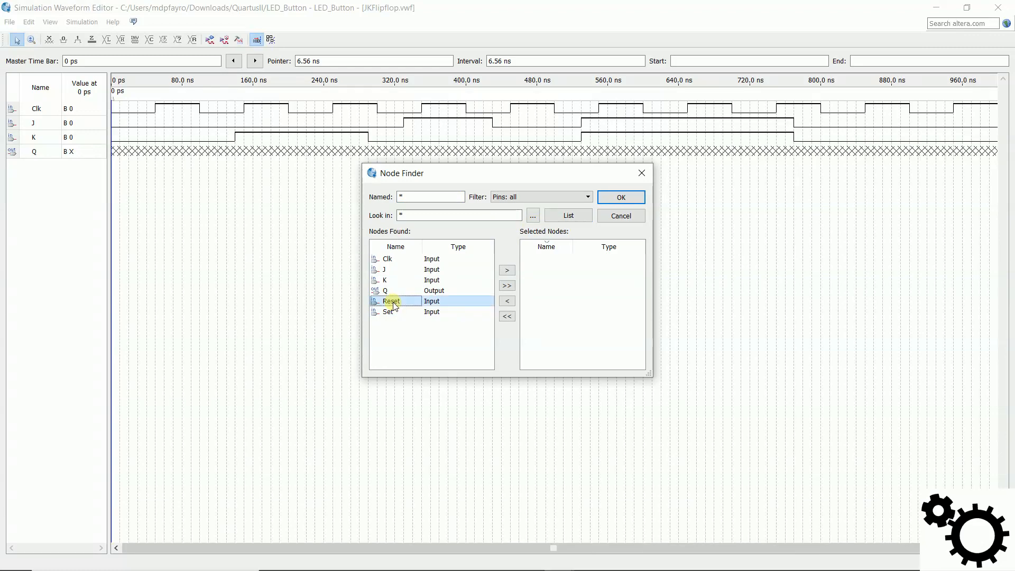
{"action": "left_click", "coordinate": [507, 270]}
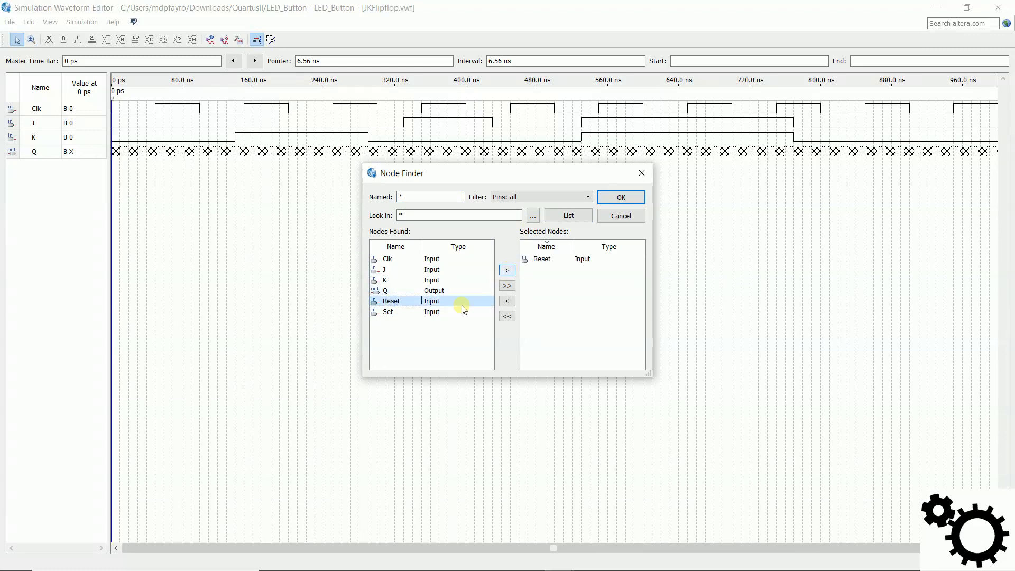
{"action": "left_click", "coordinate": [414, 312]}
{"action": "left_click", "coordinate": [507, 270]}
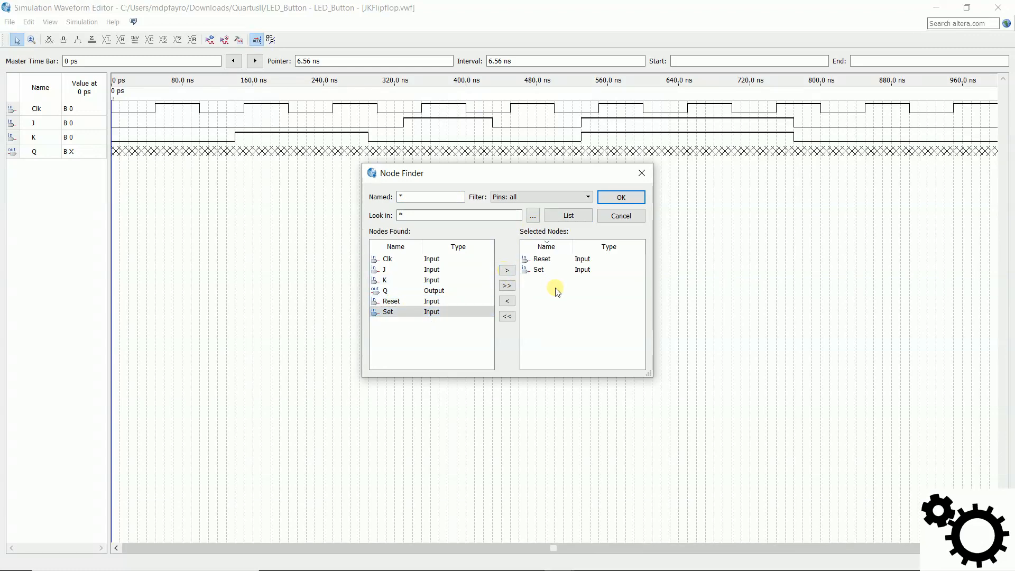
{"action": "left_click", "coordinate": [633, 201]}
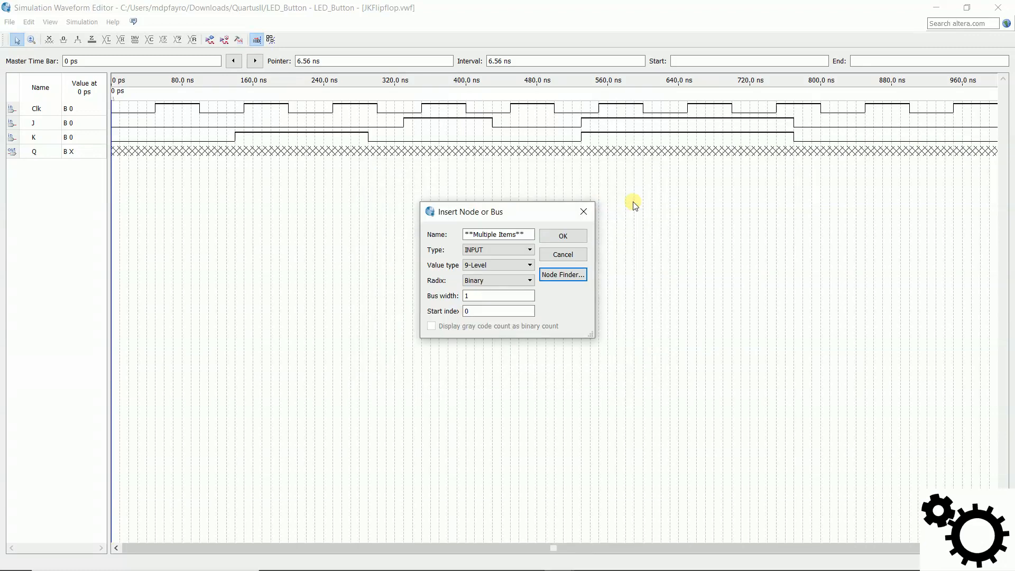
{"action": "left_click", "coordinate": [564, 236]}
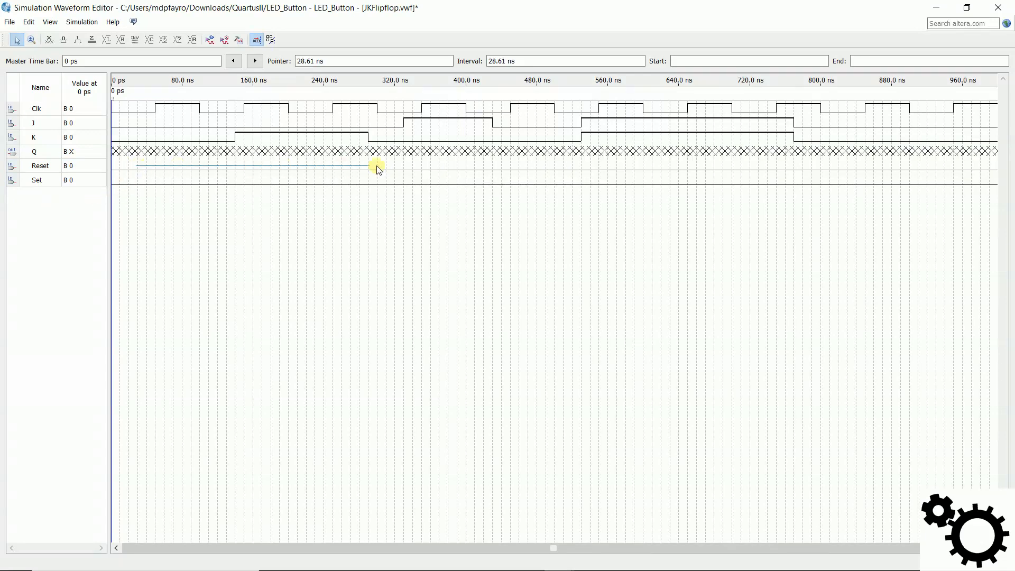
- Force the Reset and Set waveforms high from 30 ns to 1.0 us
{"action": "left_click_drag", "start_coordinate": [892, 165], "coordinate": [998, 184]}
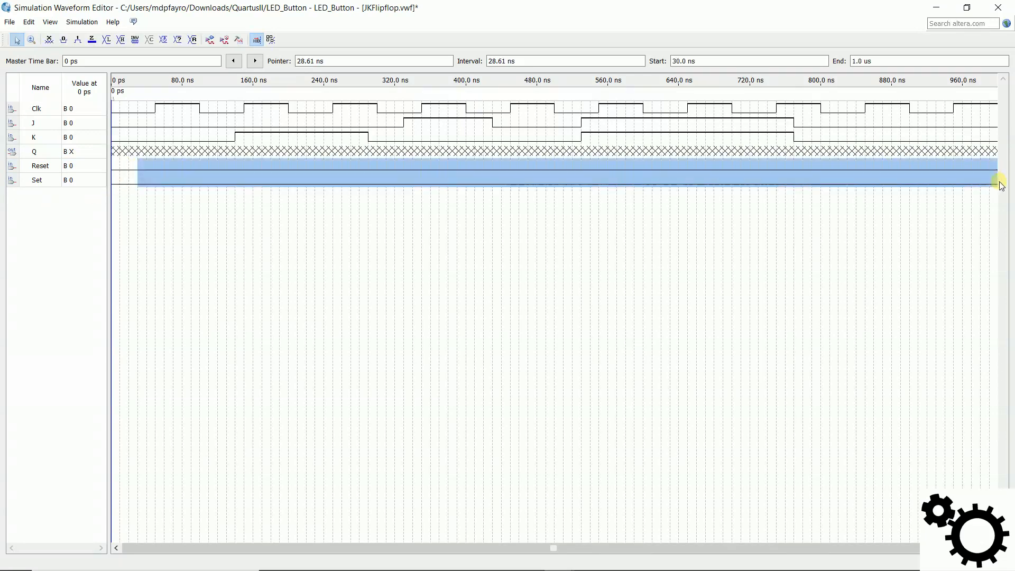
{"action": "left_click", "coordinate": [80, 42]}
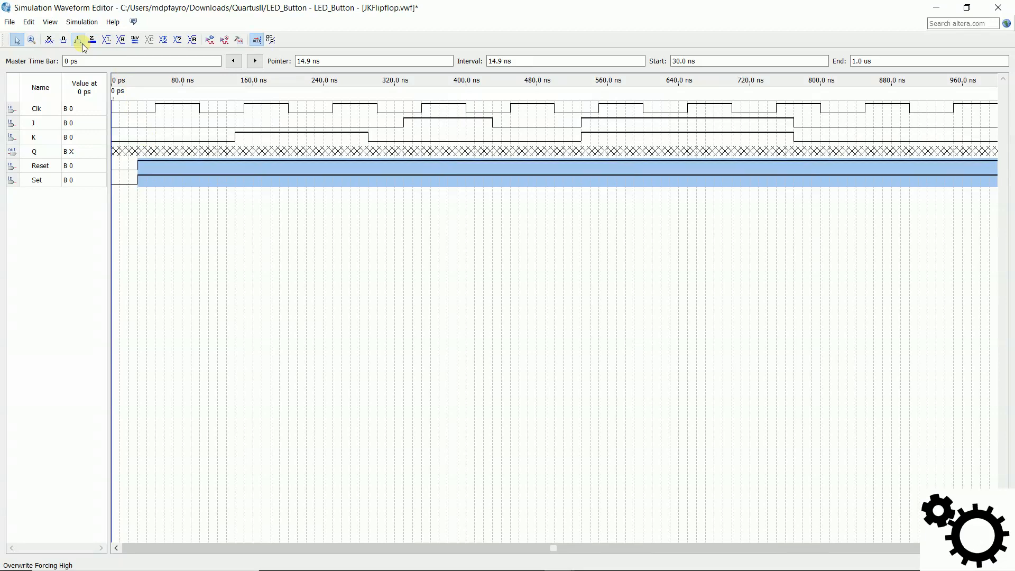
{"action": "left_click", "coordinate": [192, 265]}
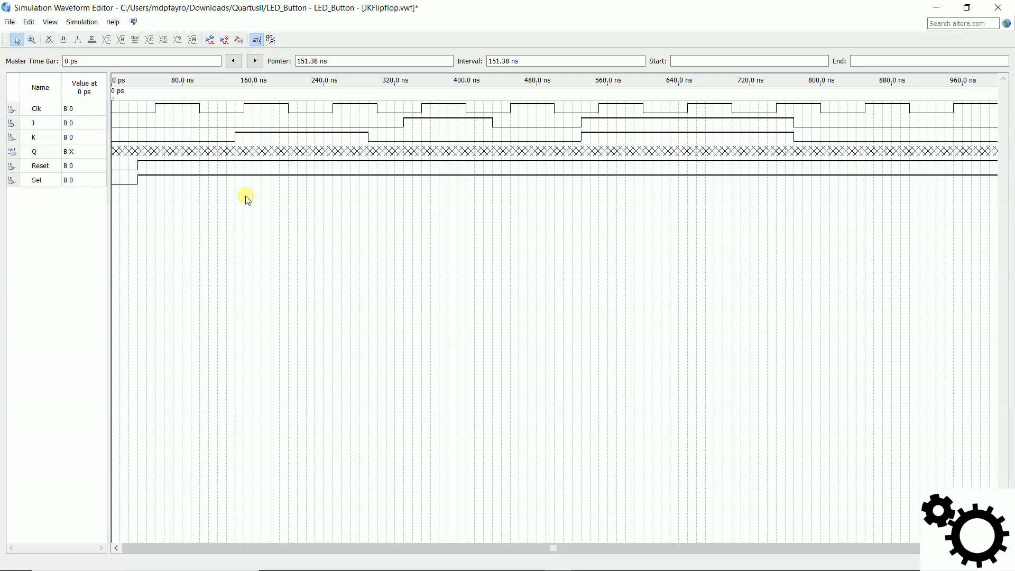
- Force the Set waveform low from 70 ns to 120 ns
{"action": "left_click_drag", "start_coordinate": [176, 182], "coordinate": [215, 187]}
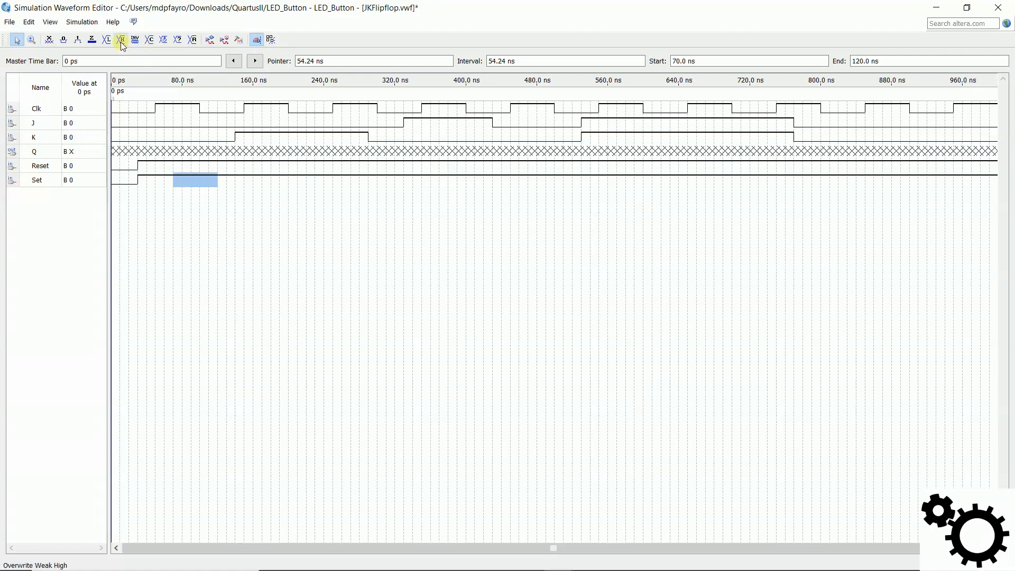
{"action": "left_click", "coordinate": [65, 42]}
{"action": "left_click", "coordinate": [189, 226]}
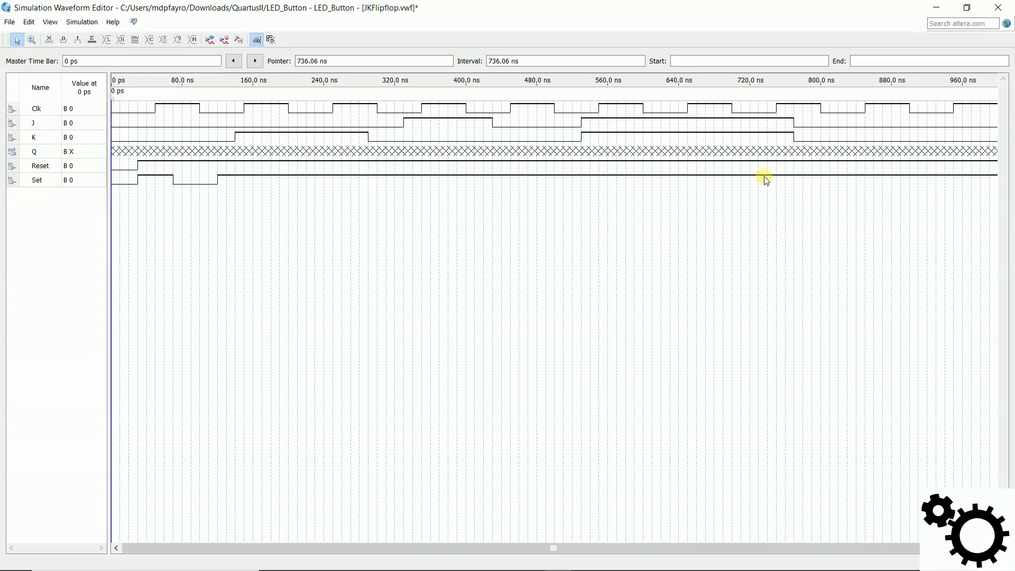
- Force the Reset waveform low from 620 ns to 760 ns
{"action": "left_click_drag", "start_coordinate": [628, 152], "coordinate": [797, 172]}
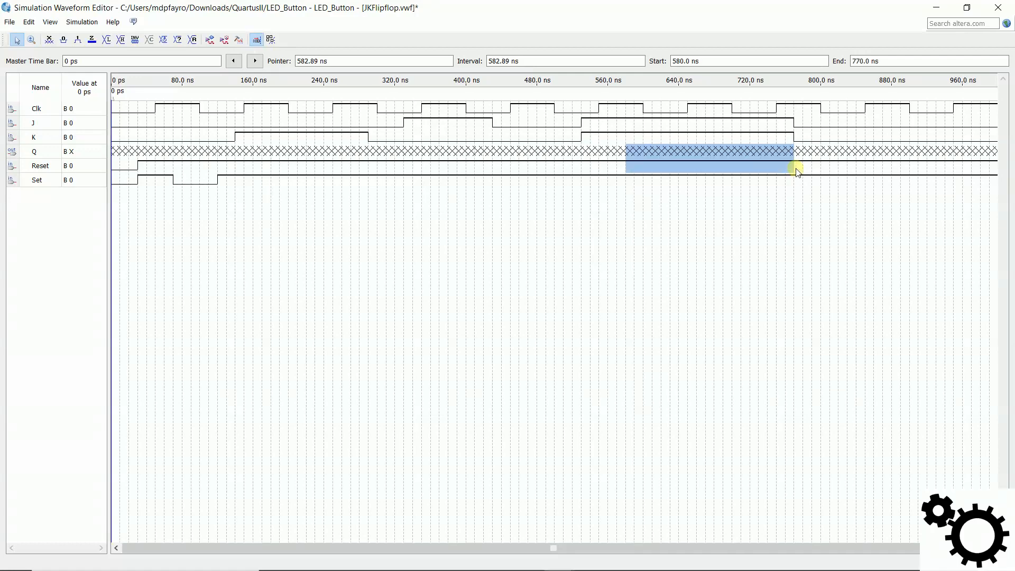
{"action": "left_click", "coordinate": [788, 165]}
{"action": "mouse_move", "coordinate": [787, 169]}
{"action": "left_mouse_down"}
{"action": "mouse_move", "coordinate": [687, 180]}
{"action": "mouse_move", "coordinate": [665, 164]}
{"action": "mouse_move", "coordinate": [785, 169]}
{"action": "left_mouse_up"}
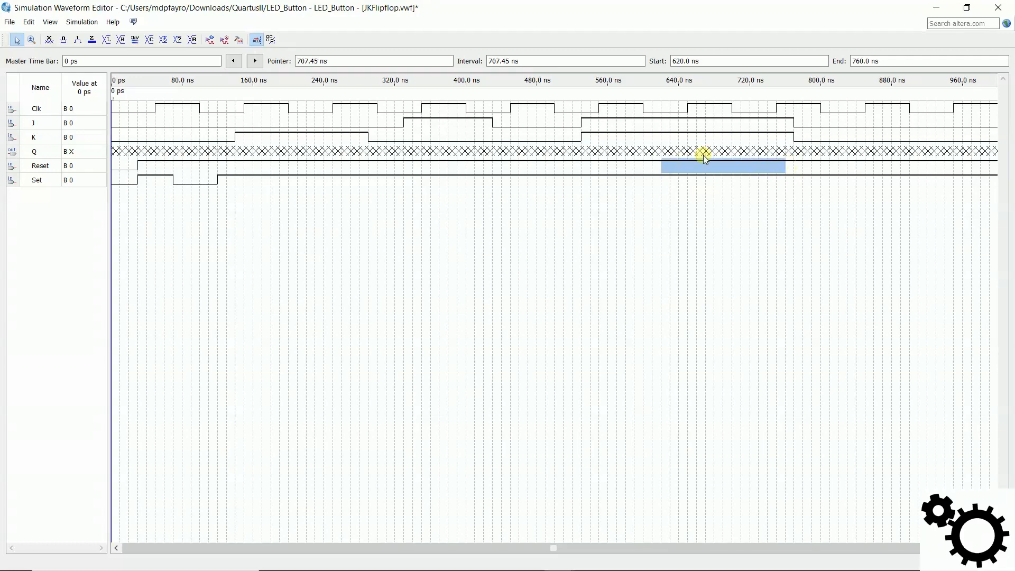
{"action": "left_click", "coordinate": [64, 40]}
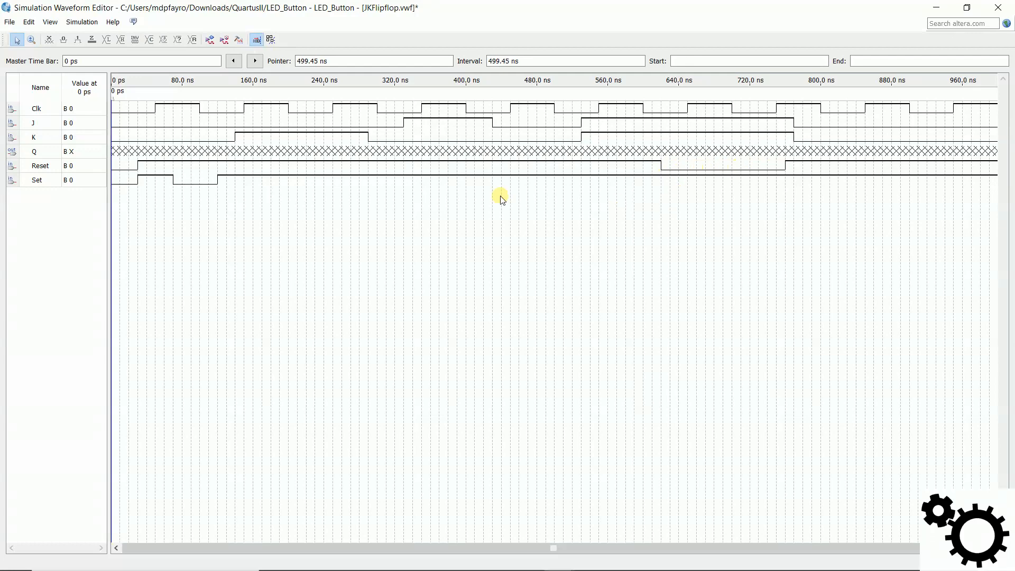
- Run the functional simulation, saving the changes to JKFlipflop.vwf, and examine how the Q output responds to Set and Reset
{"action": "left_click", "coordinate": [210, 41]}
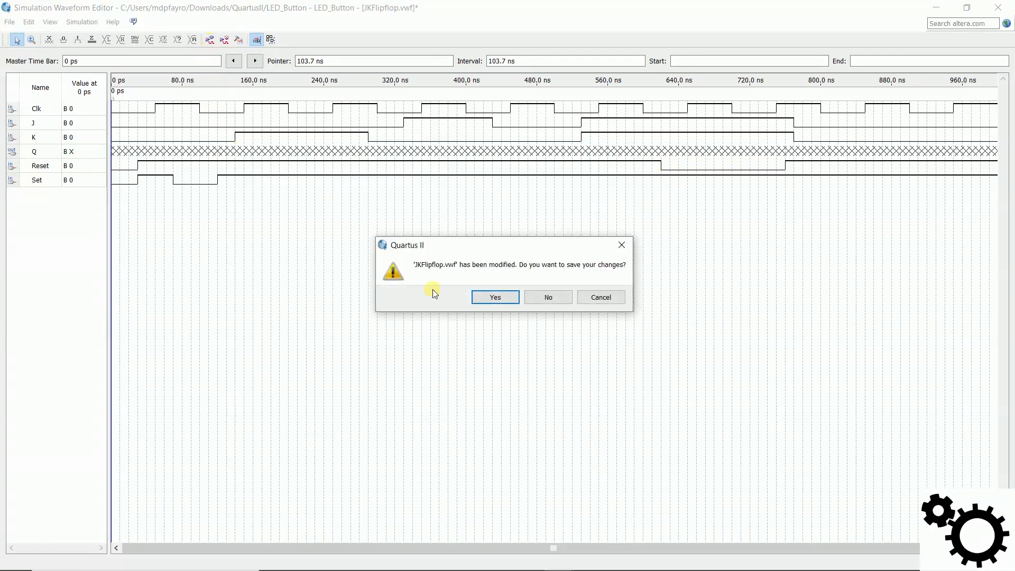
{"action": "left_click", "coordinate": [516, 300]}
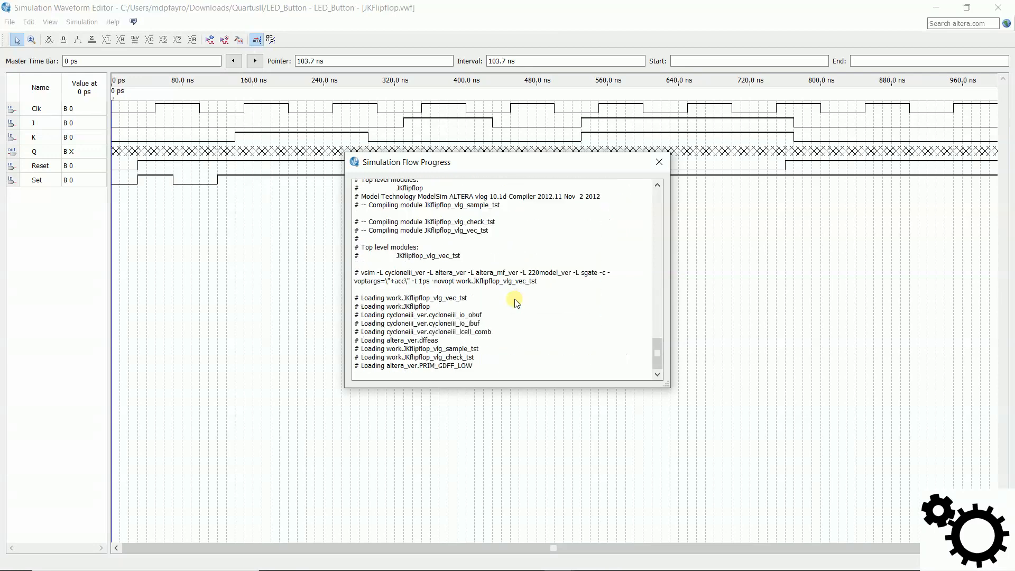
{"action": "left_click", "coordinate": [42, 153]}
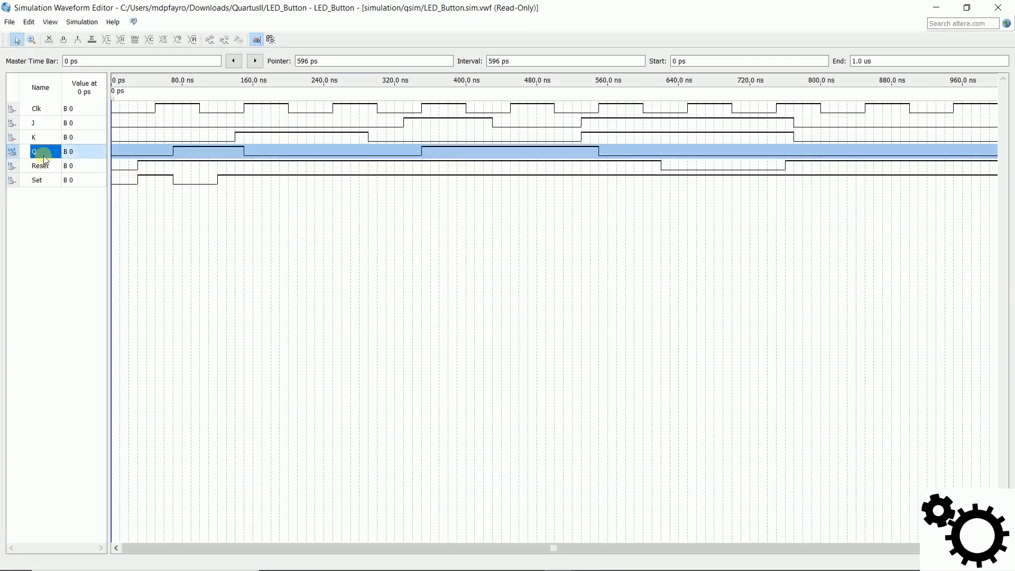
{"action": "left_click", "coordinate": [376, 305]}
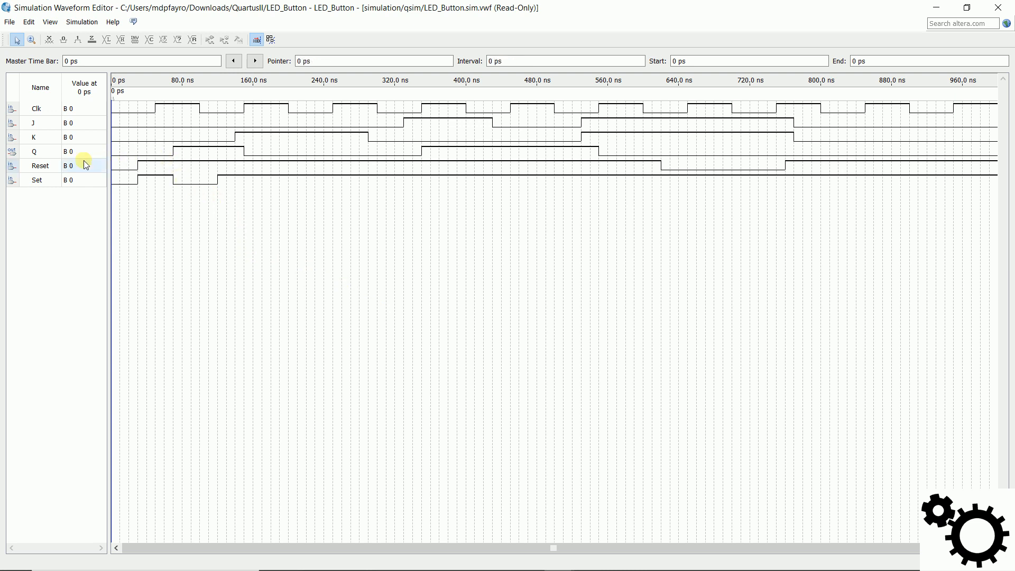
{"action": "left_click", "coordinate": [70, 153]}
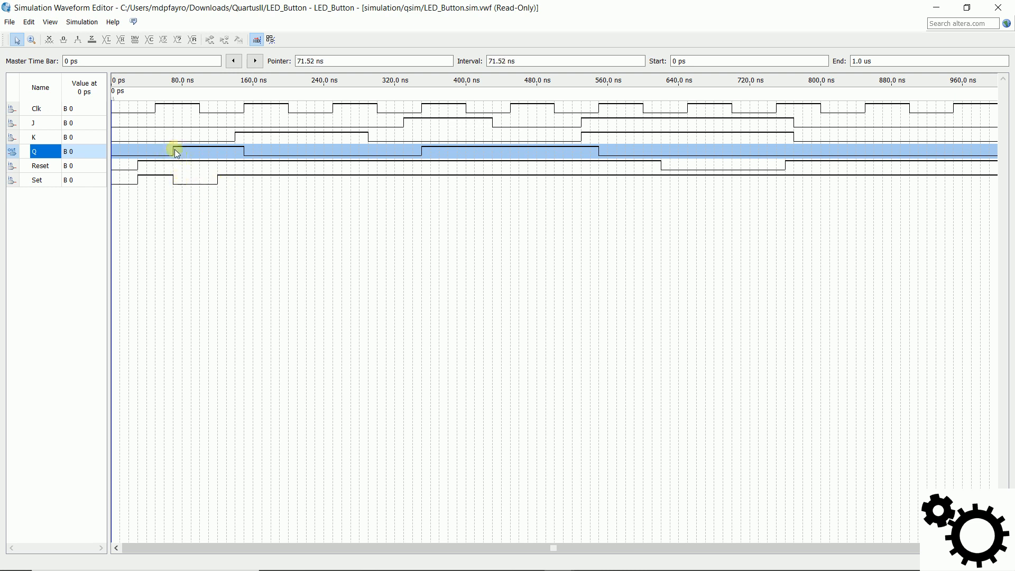
{"action": "left_click", "coordinate": [671, 156]}
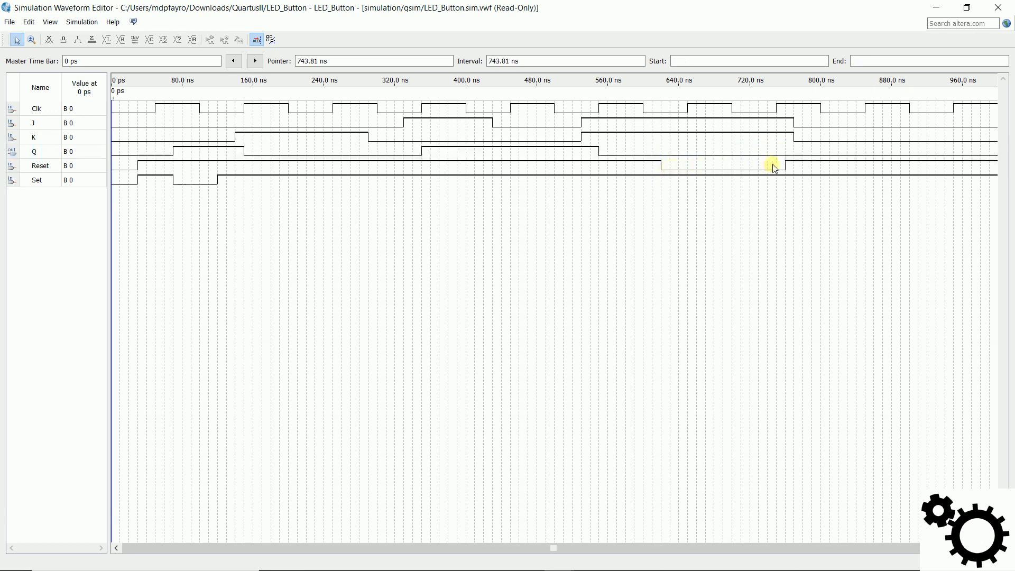